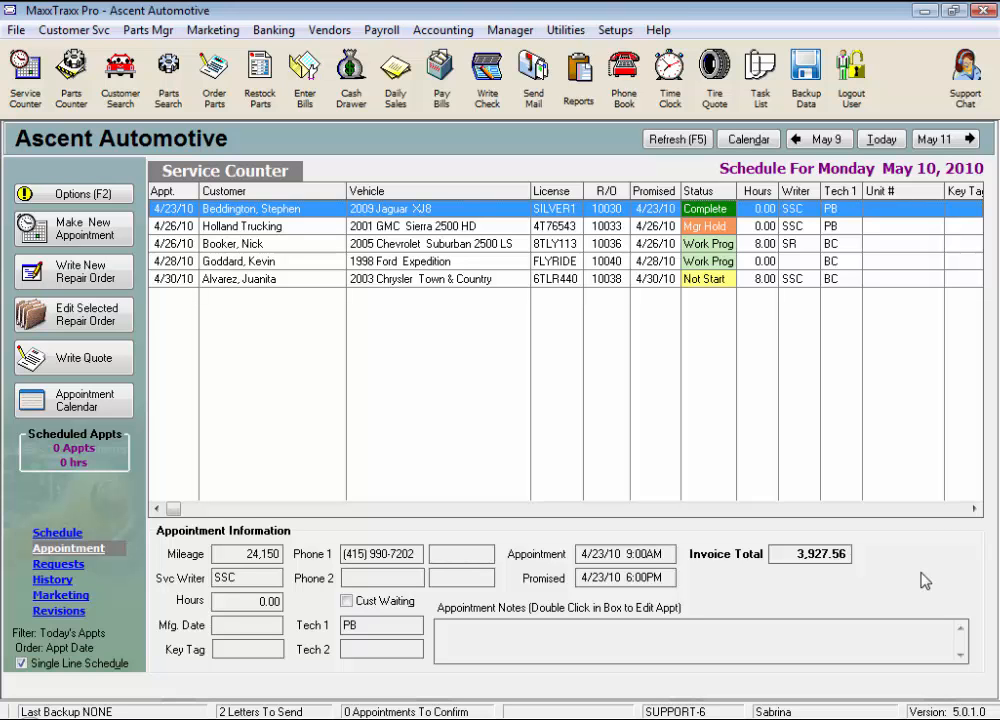
# Search for the customer by last name and open the matching customer record.
pyautogui.click(126, 108)
pyautogui.write('chambosse')
pyautogui.press('Return')
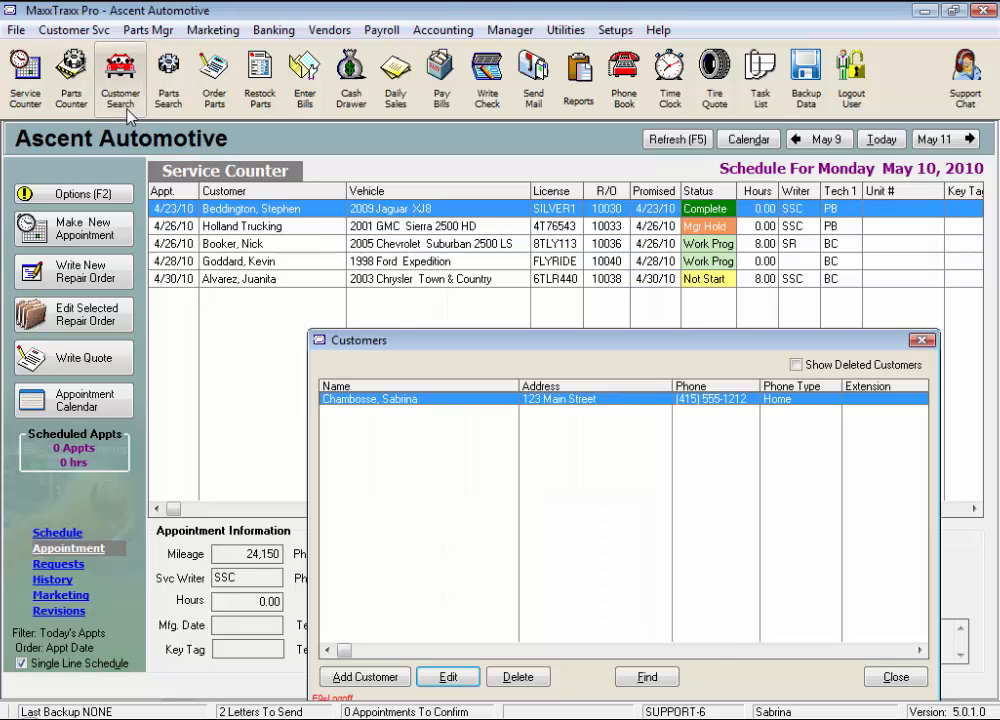
pyautogui.press('Return')
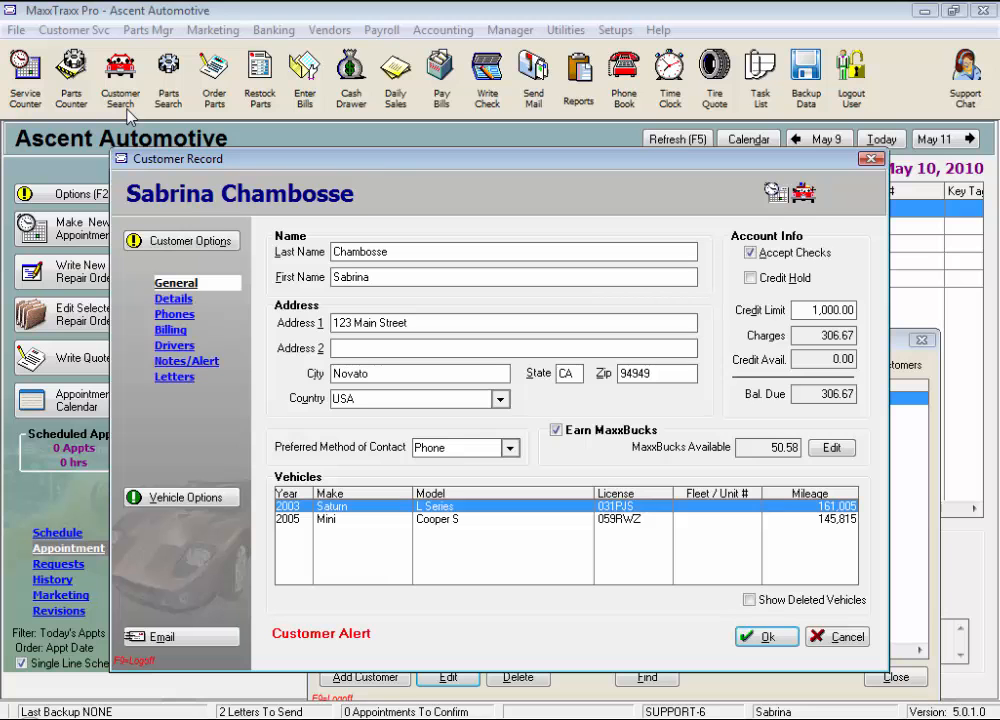
# Start a deposit on the customer's account for 50.00, paid by check with check number 115.
pyautogui.click(188, 242)
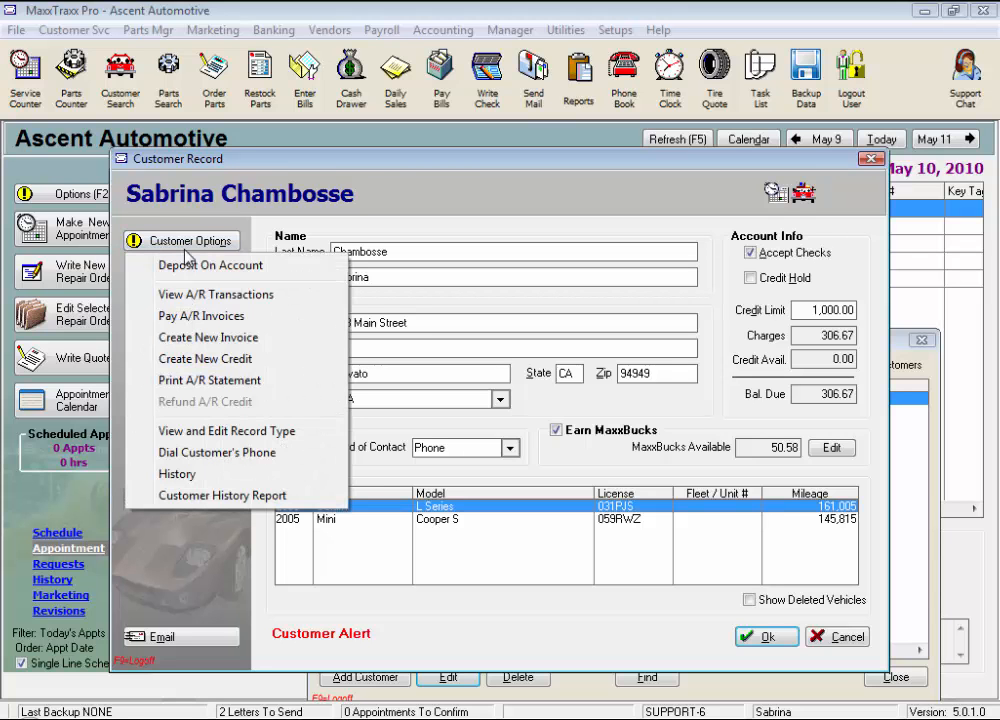
pyautogui.click(292, 266)
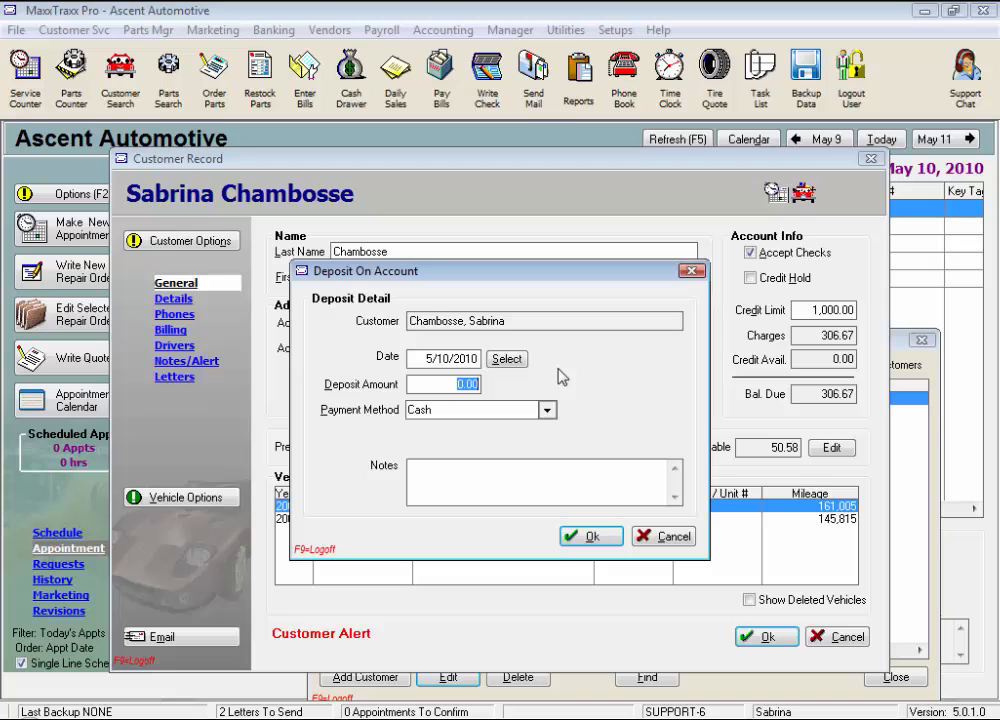
pyautogui.write('50')
pyautogui.press('Tab')
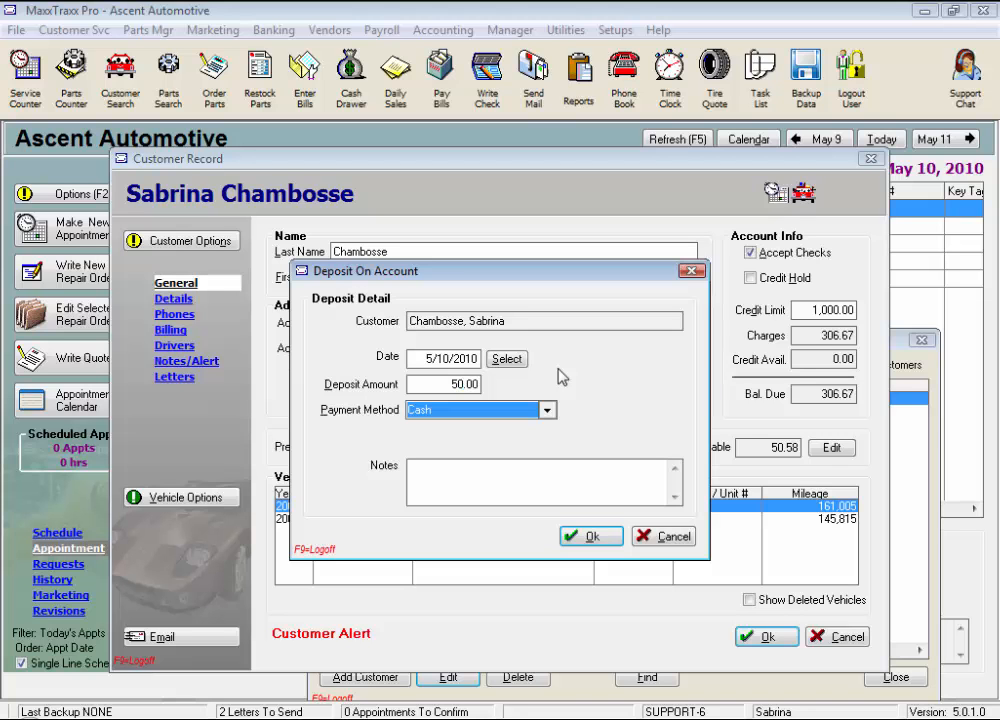
pyautogui.click(546, 410)
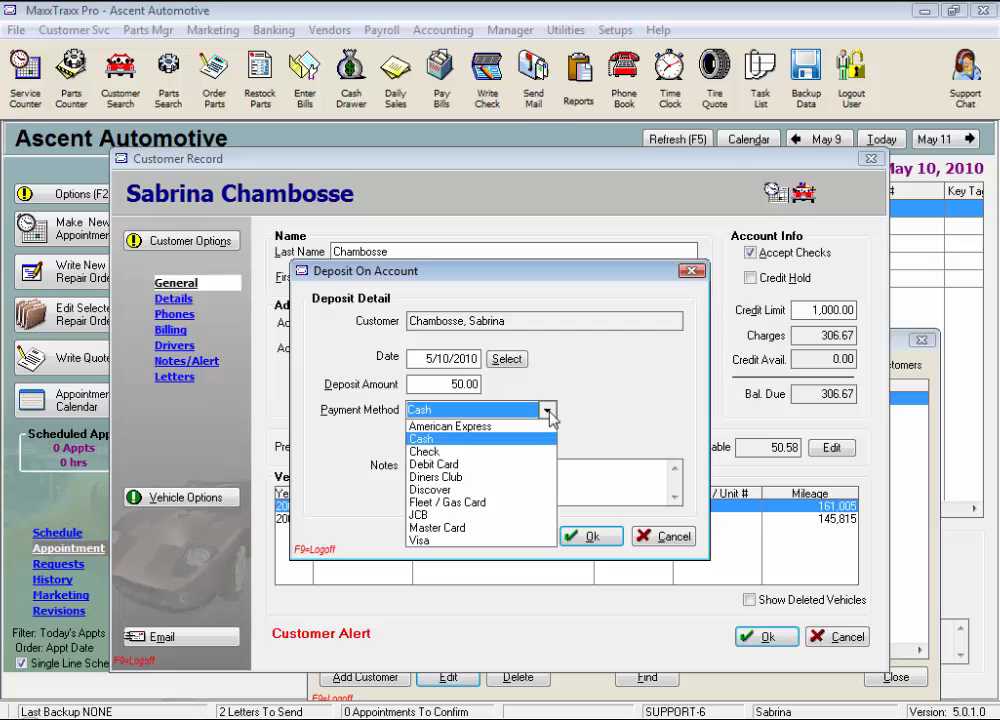
pyautogui.click(512, 451)
pyautogui.click(475, 435)
pyautogui.write('115')
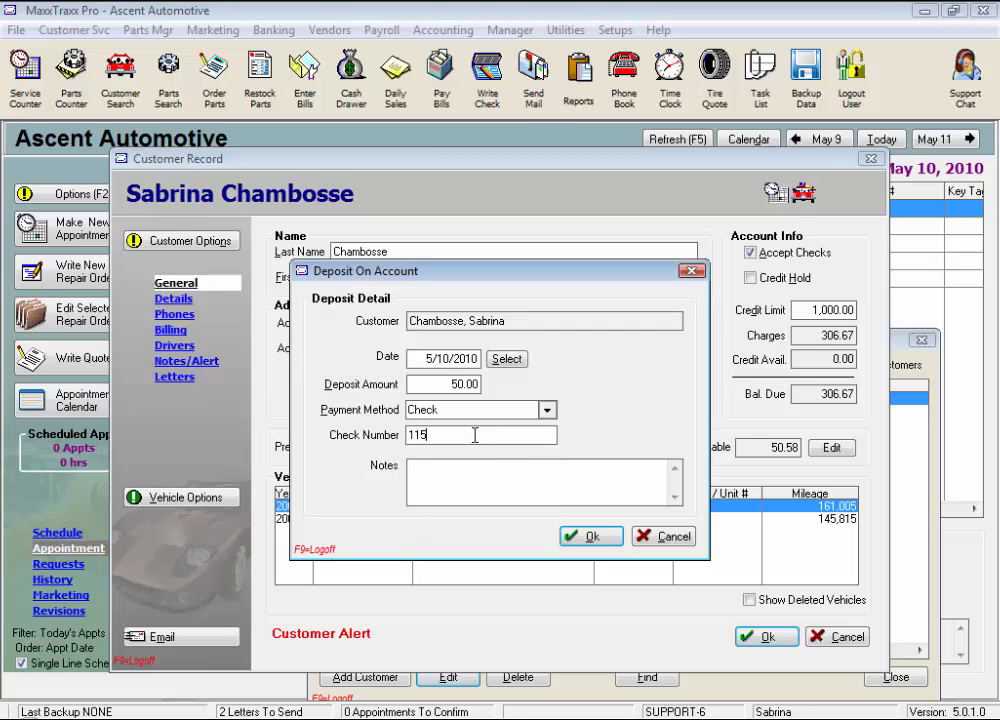
# Add the note "Starter" to the deposit and save it without printing a receipt.
pyautogui.click(467, 471)
pyautogui.write('Starter')
pyautogui.click(585, 537)
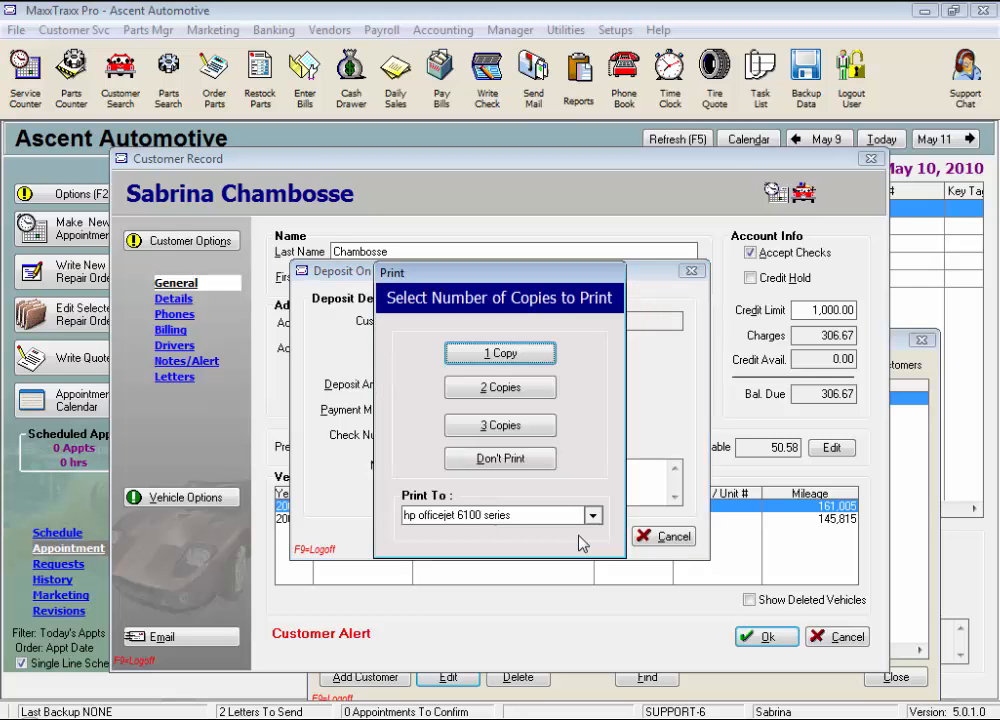
pyautogui.click(548, 460)
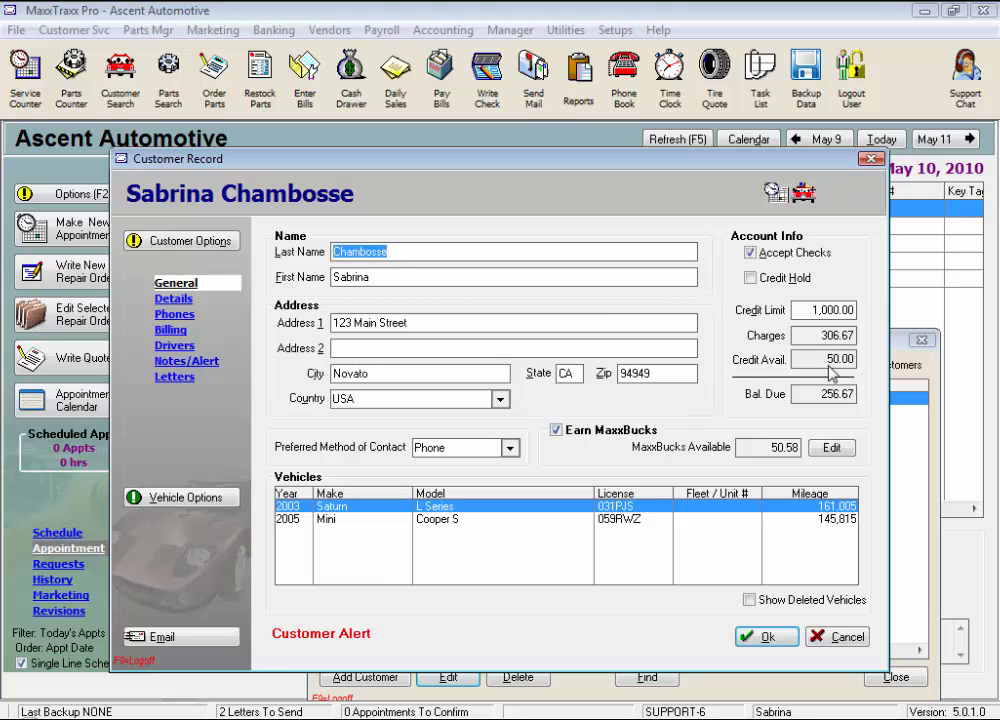
# View the customer's A/R transactions and limit the records shown to the last year.
pyautogui.click(182, 241)
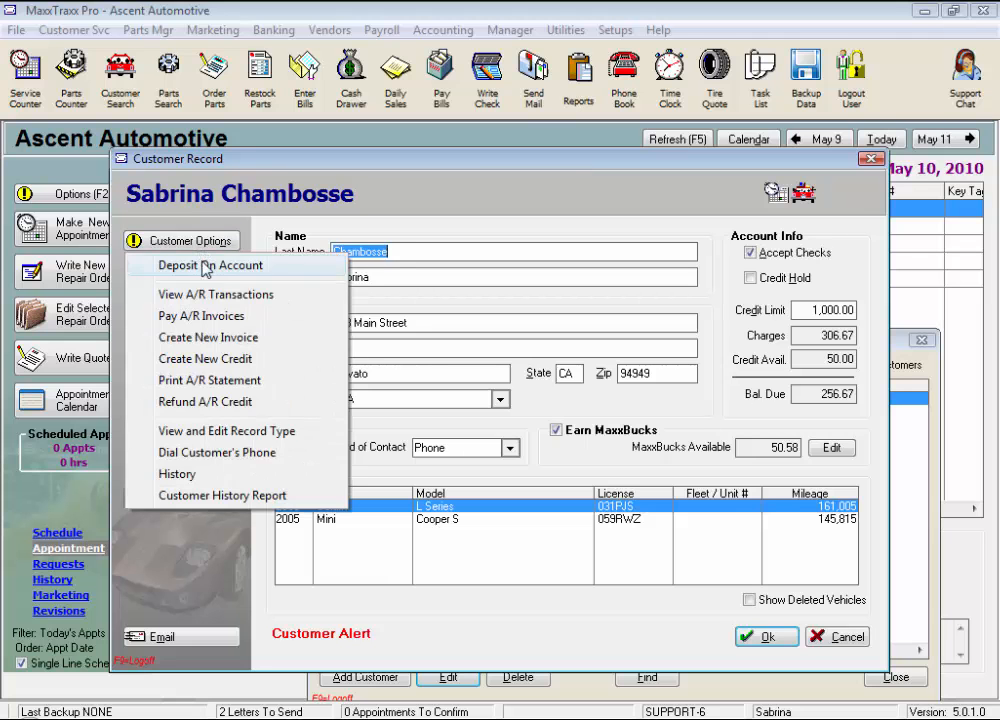
pyautogui.click(216, 295)
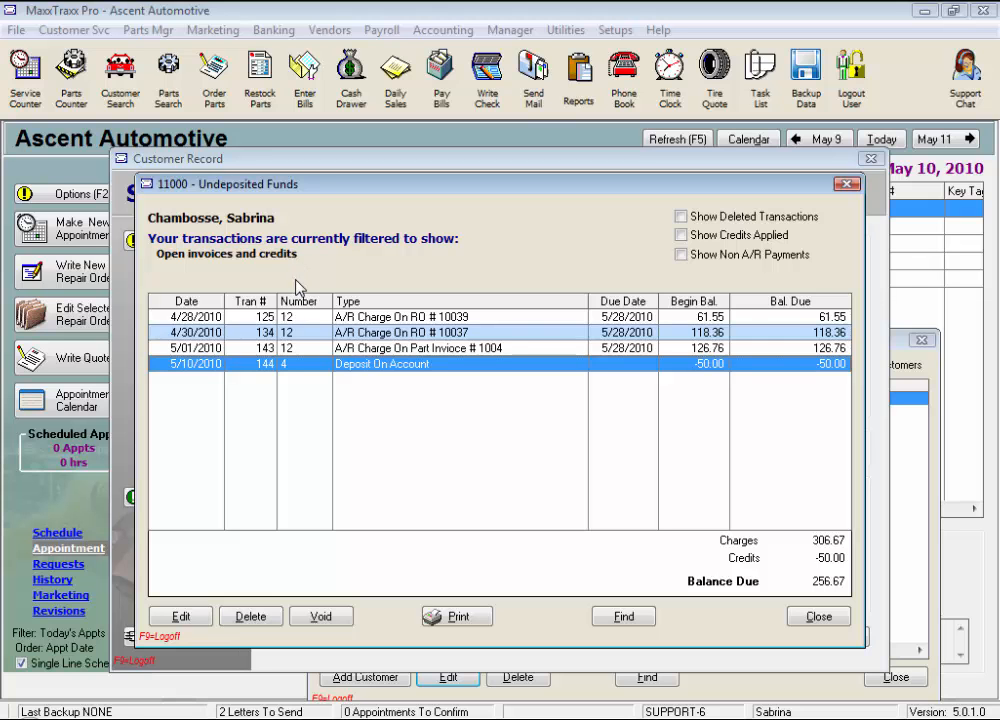
pyautogui.click(618, 619)
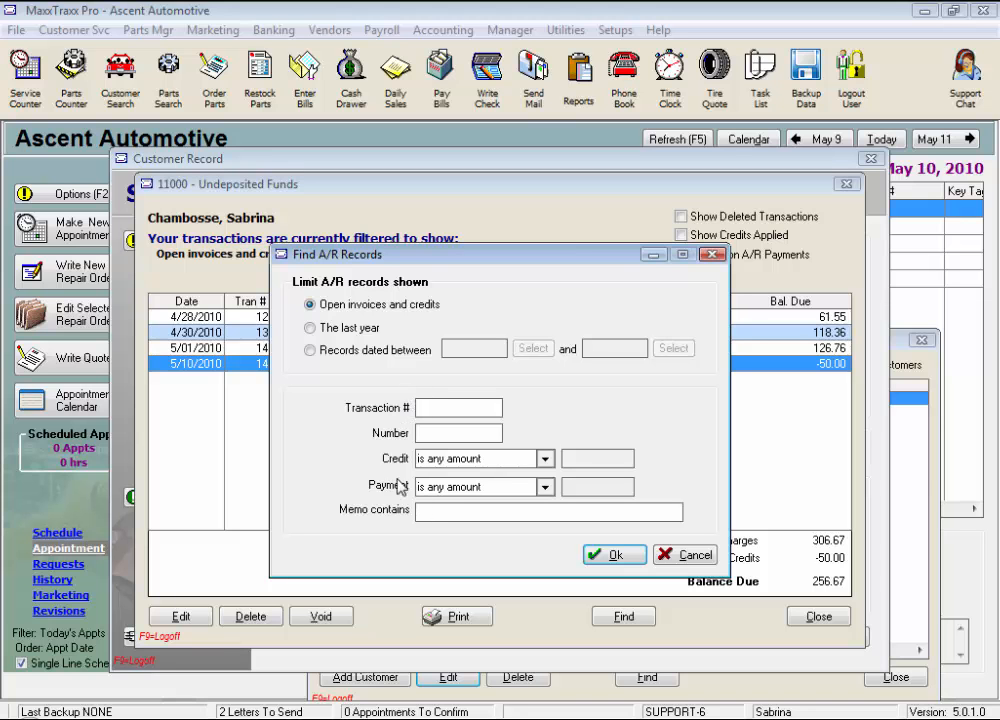
pyautogui.click(310, 329)
pyautogui.click(601, 556)
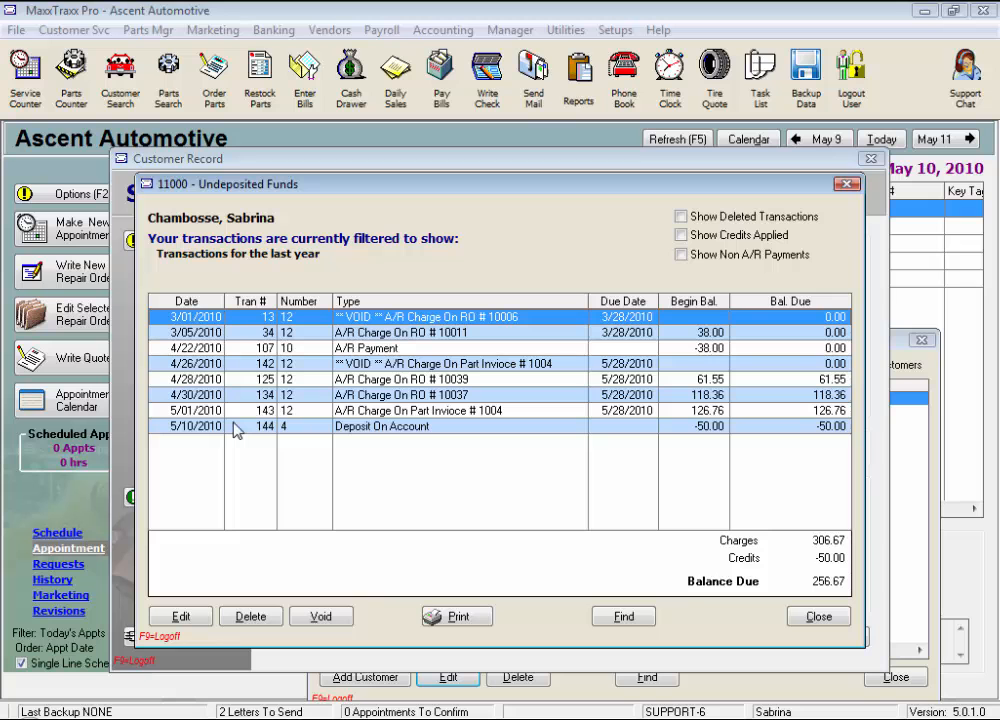
# Include deleted transactions, applied credits and non-A/R payments in the transaction list, and hide all three again.
pyautogui.click(681, 216)
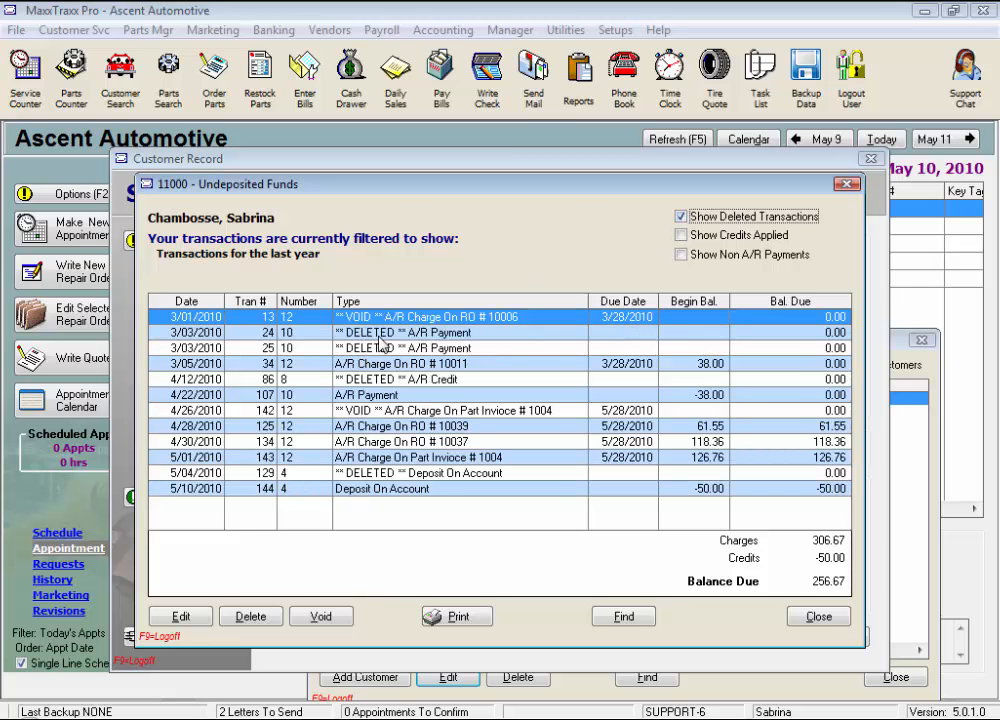
pyautogui.click(681, 235)
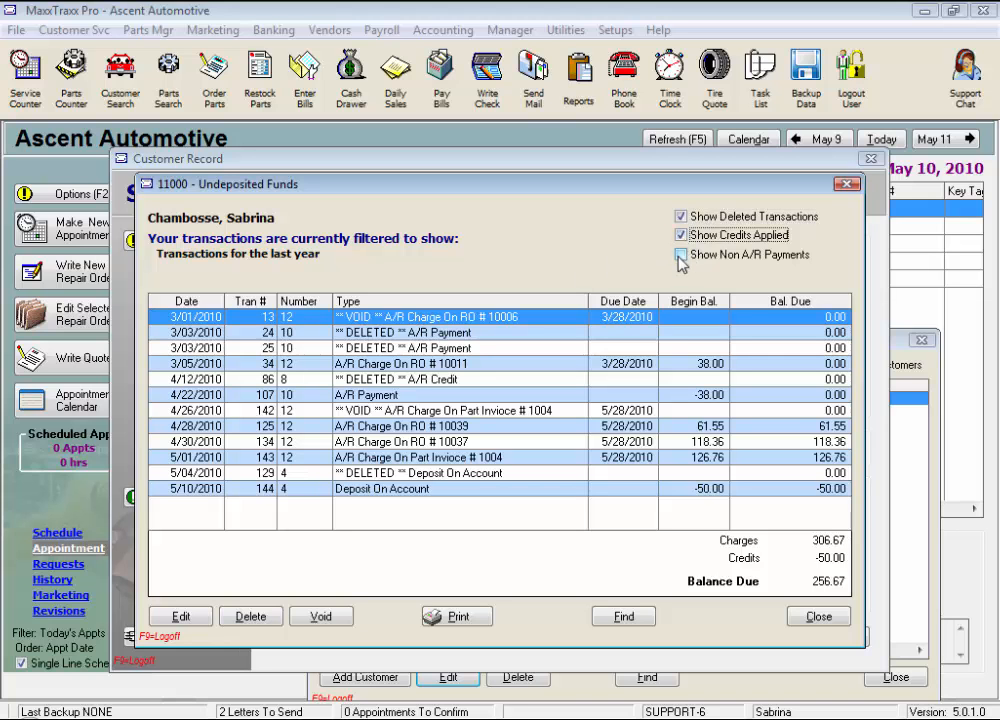
pyautogui.click(681, 255)
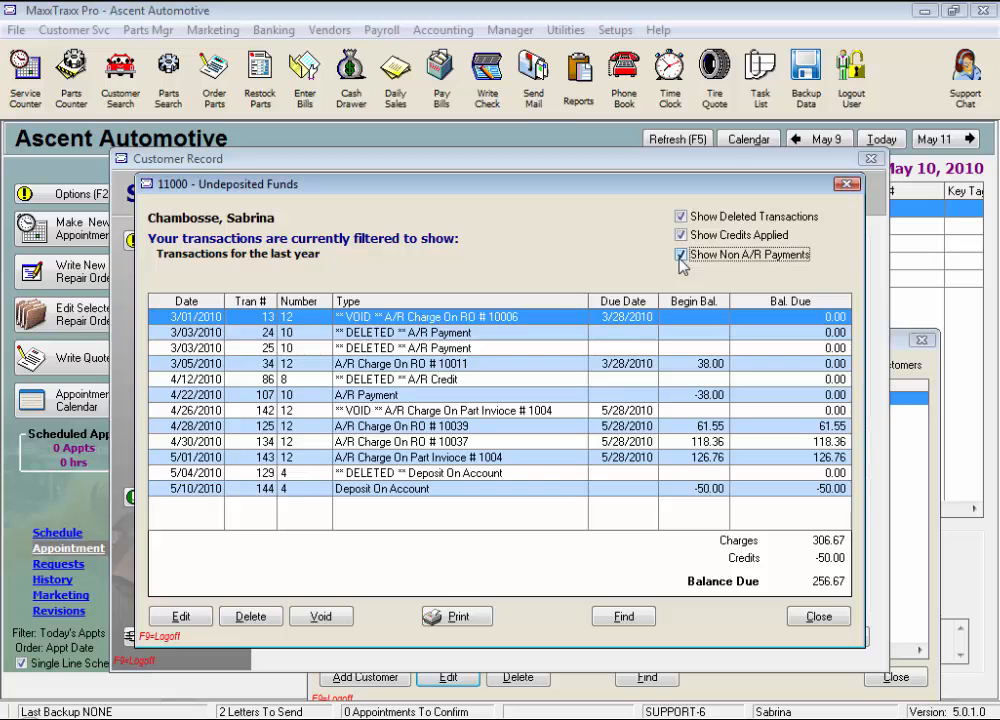
pyautogui.click(681, 255)
pyautogui.click(681, 235)
pyautogui.click(681, 216)
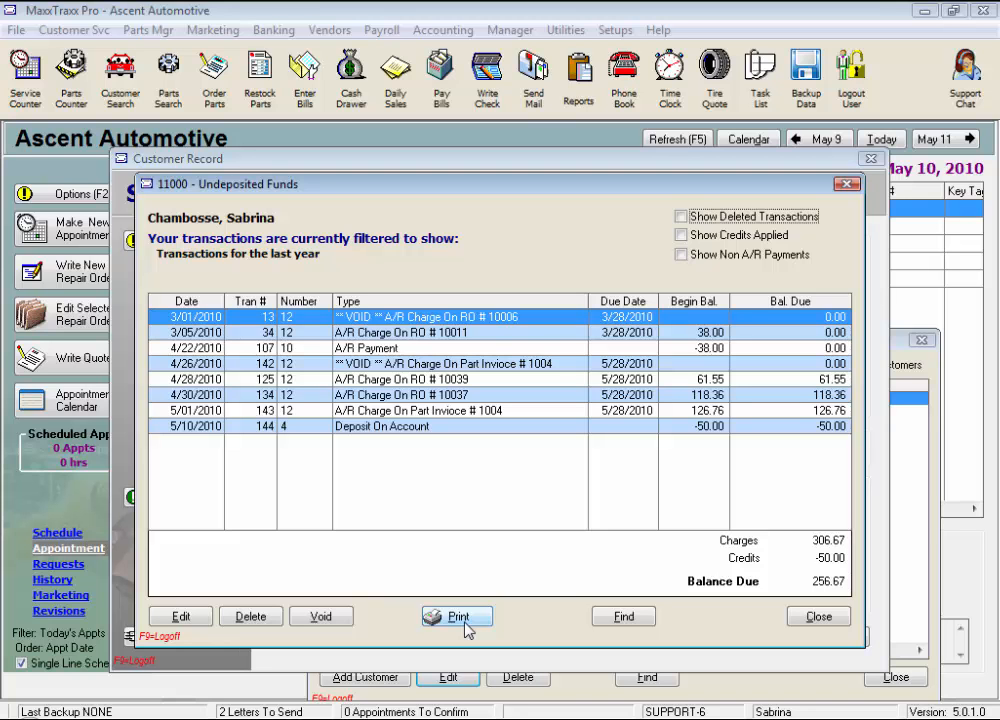
# Try to delete the A/R Payment dated 4/22/2010 and dismiss the notice.
pyautogui.click(380, 348)
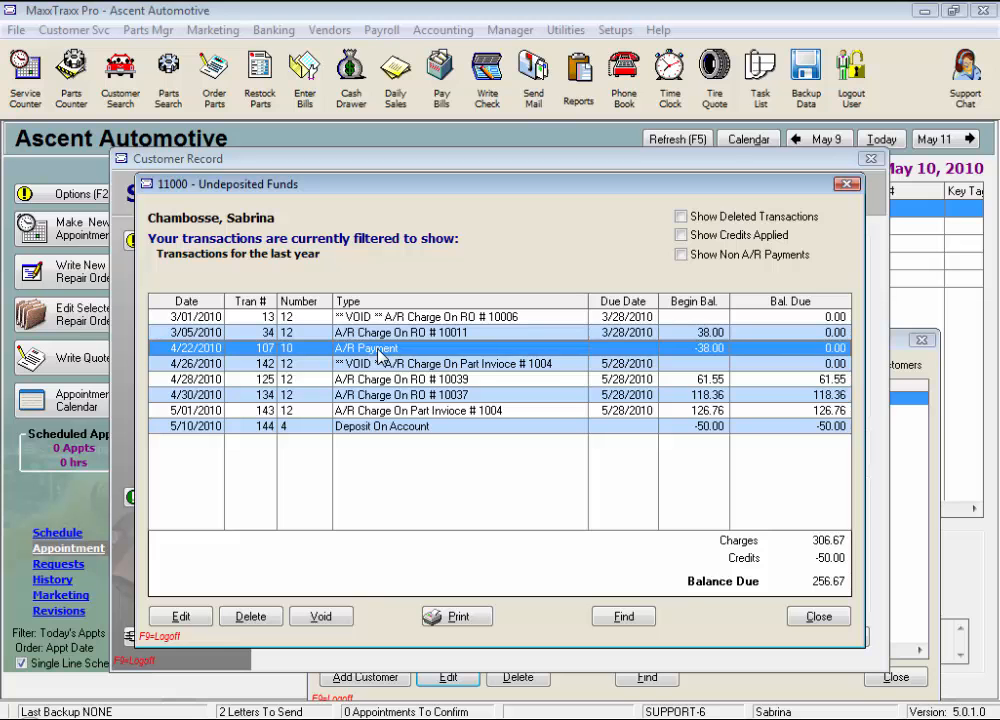
pyautogui.click(252, 616)
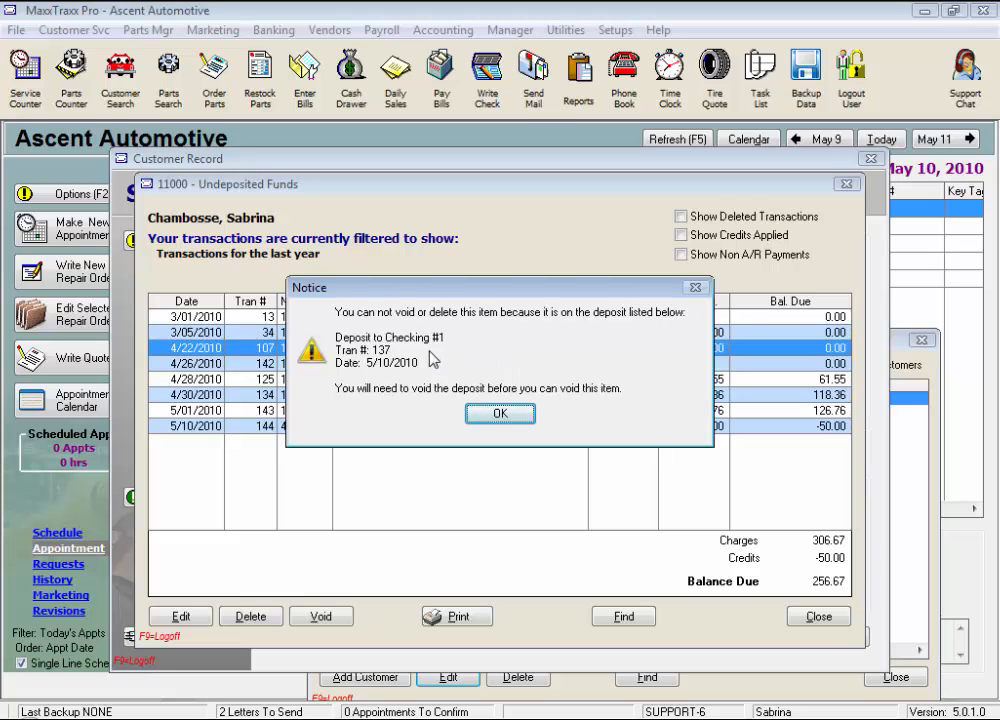
pyautogui.click(482, 418)
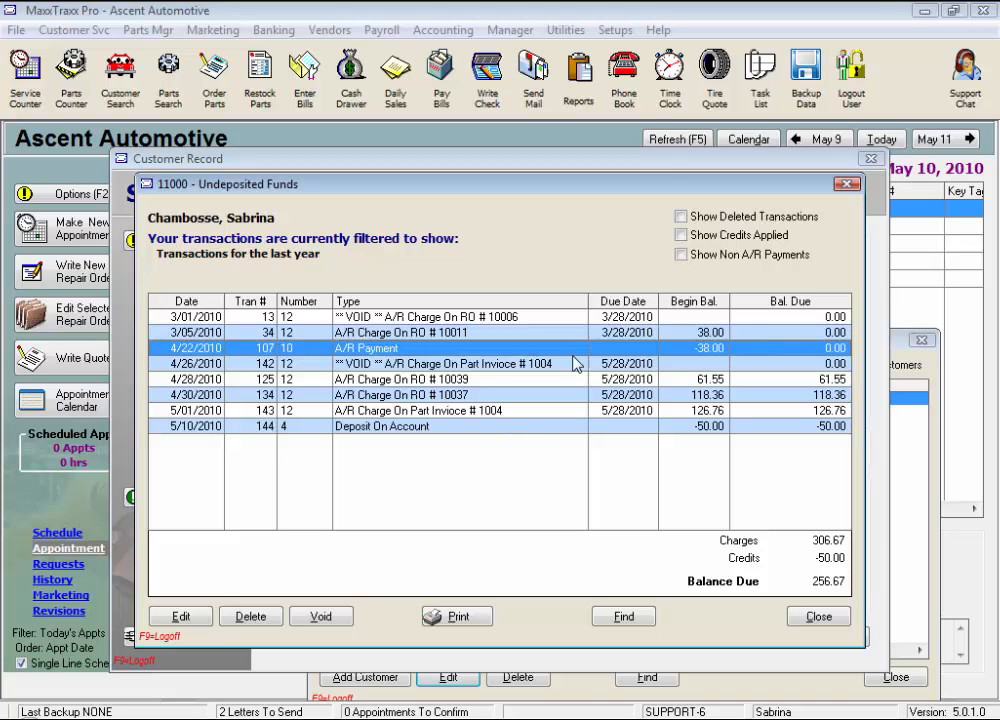
# Briefly show deleted transactions, check the actions available for the 5/10/2010 deposit, and close the transaction list.
pyautogui.click(682, 217)
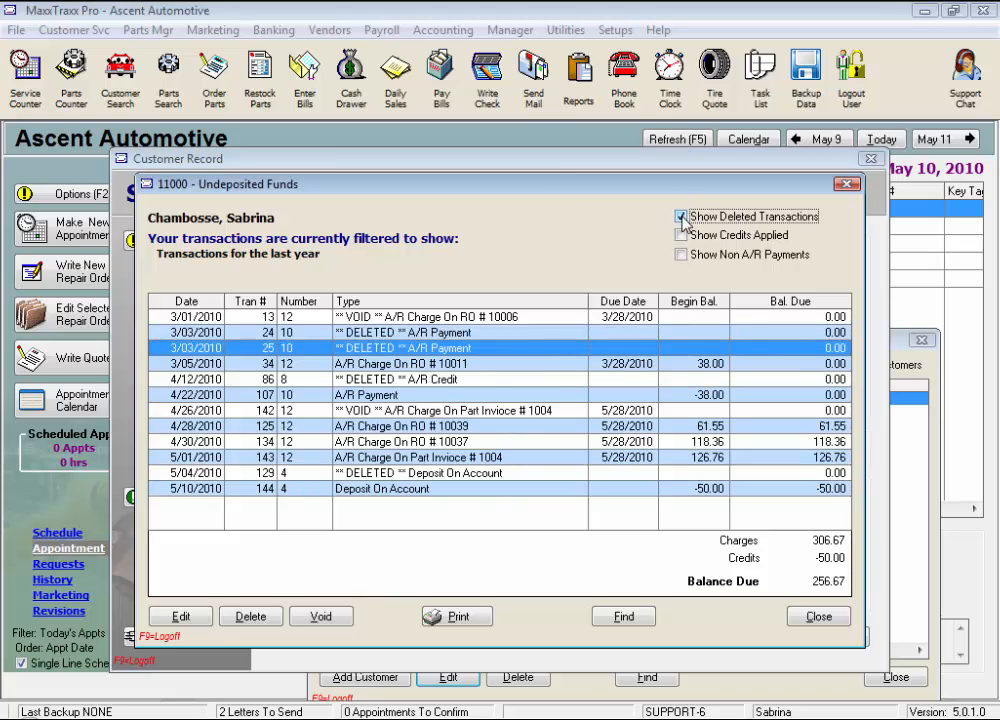
pyautogui.click(682, 217)
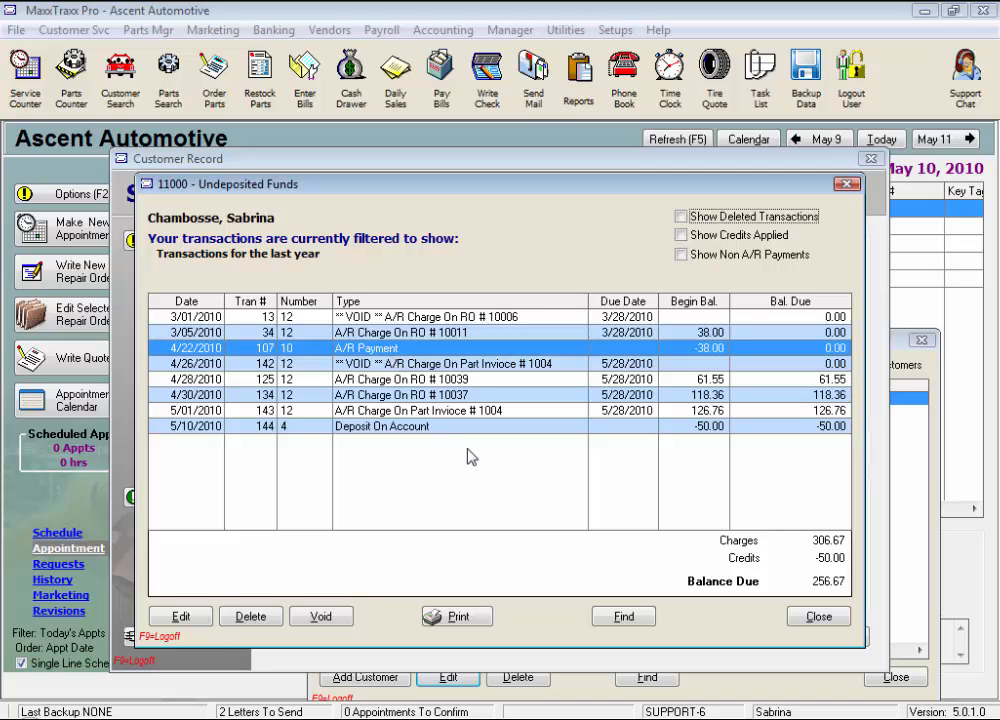
pyautogui.click(413, 430)
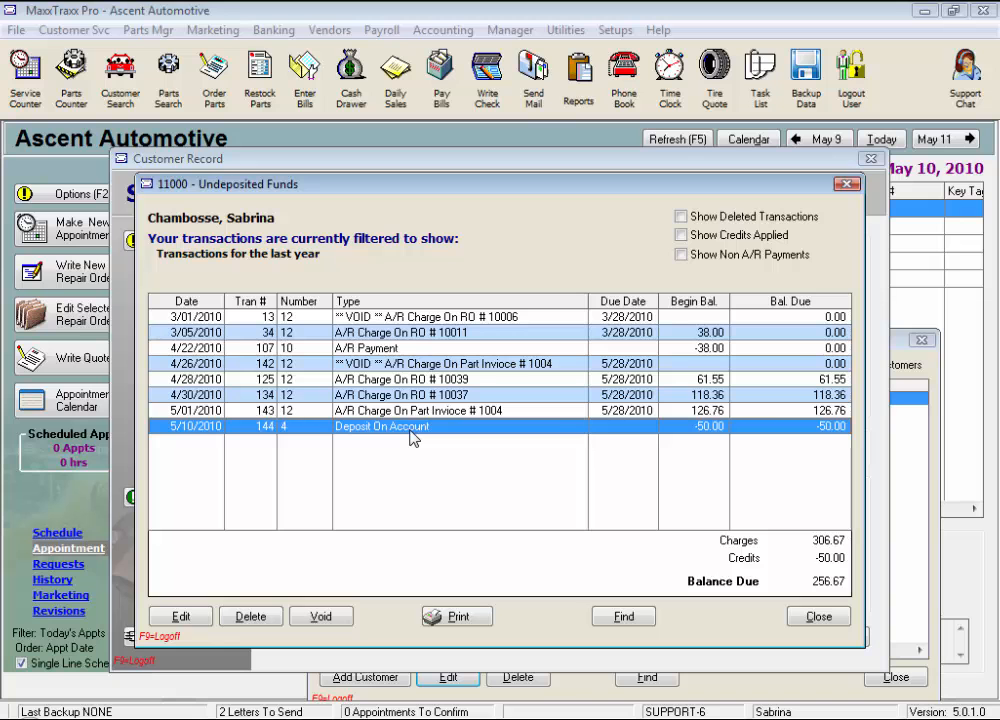
pyautogui.rightClick(410, 430)
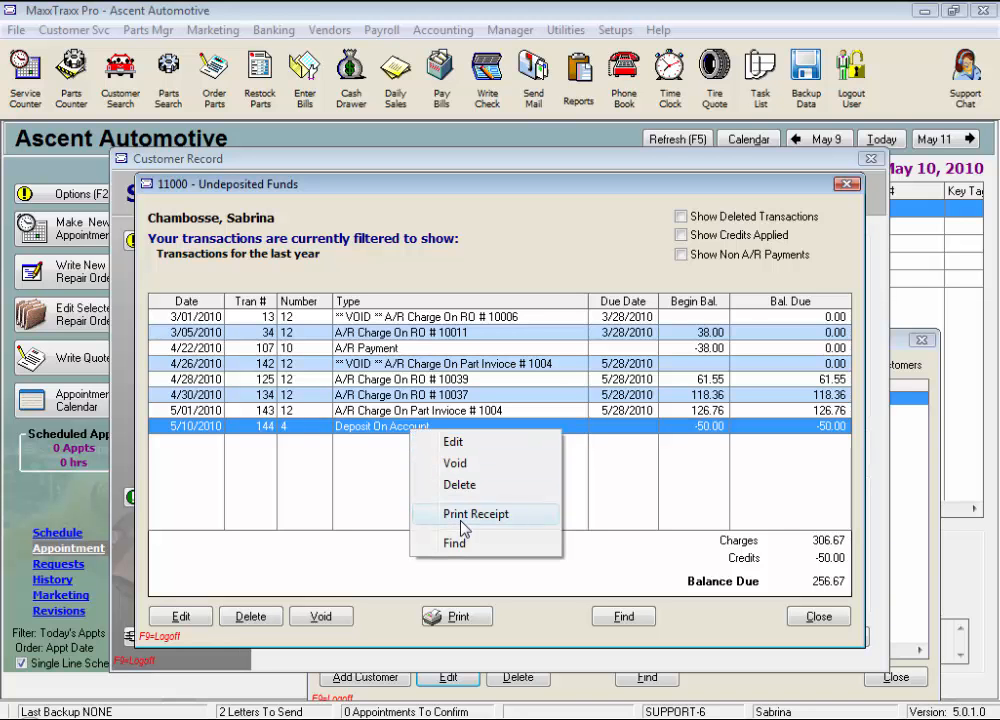
pyautogui.click(390, 508)
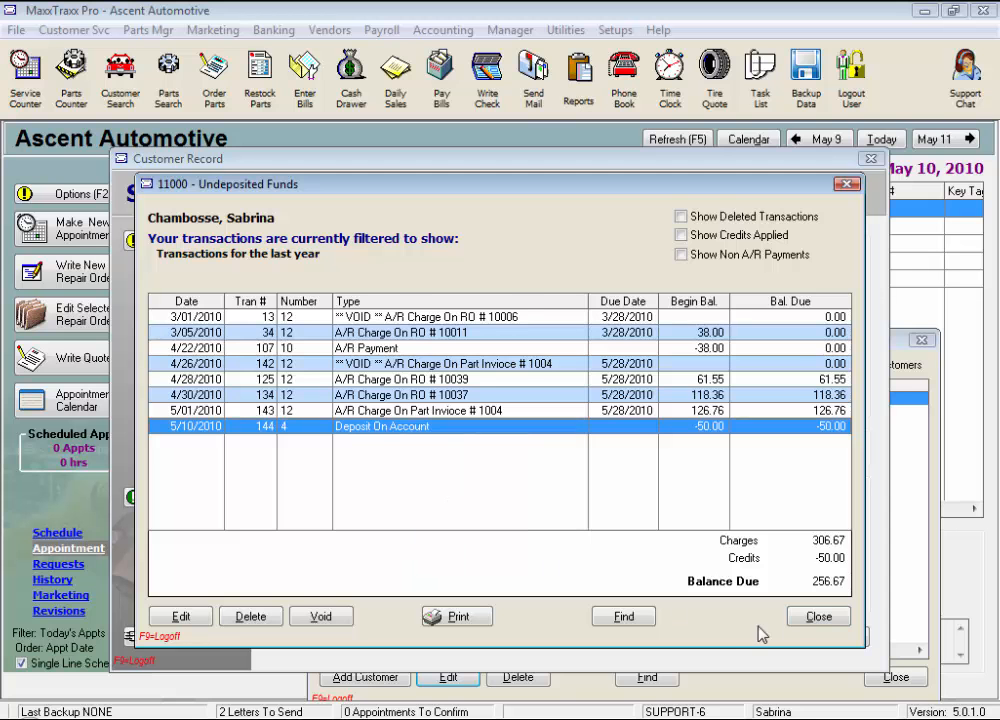
pyautogui.click(805, 617)
# Start an A/R invoice payment, mark the 4/28/10 invoice for payment and set its amount paid to 50.00.
pyautogui.click(228, 246)
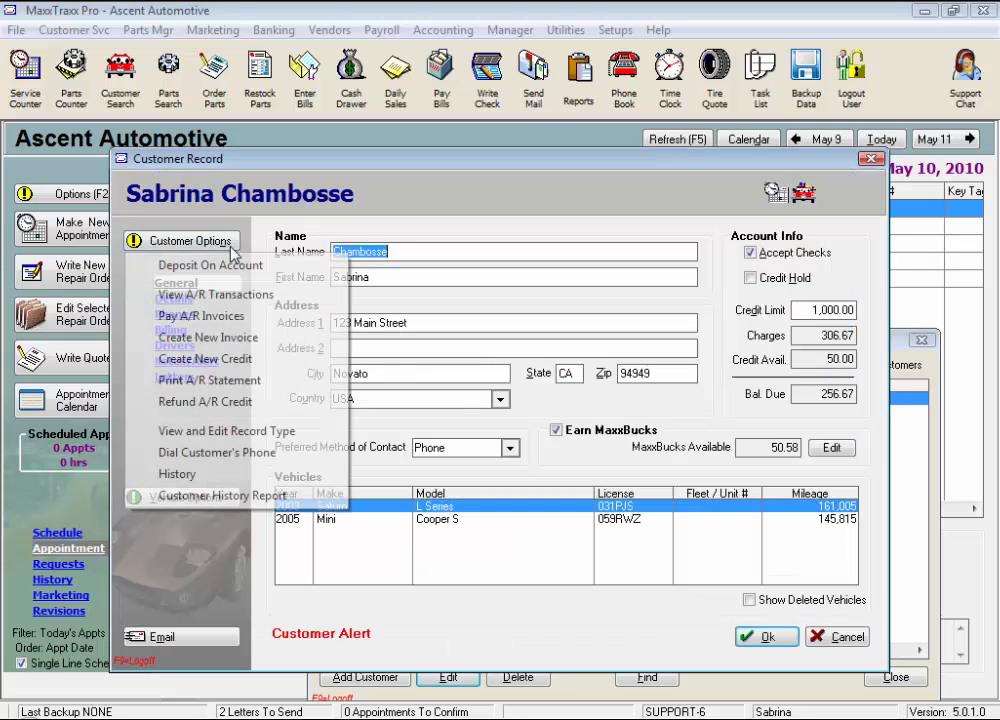
pyautogui.click(219, 318)
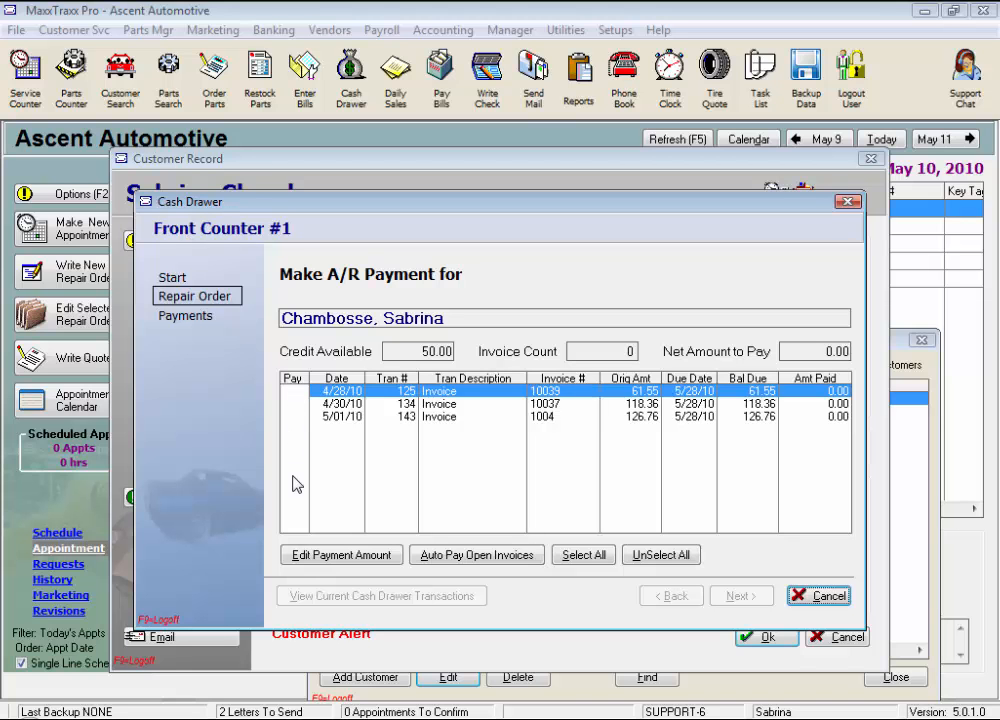
pyautogui.click(293, 392)
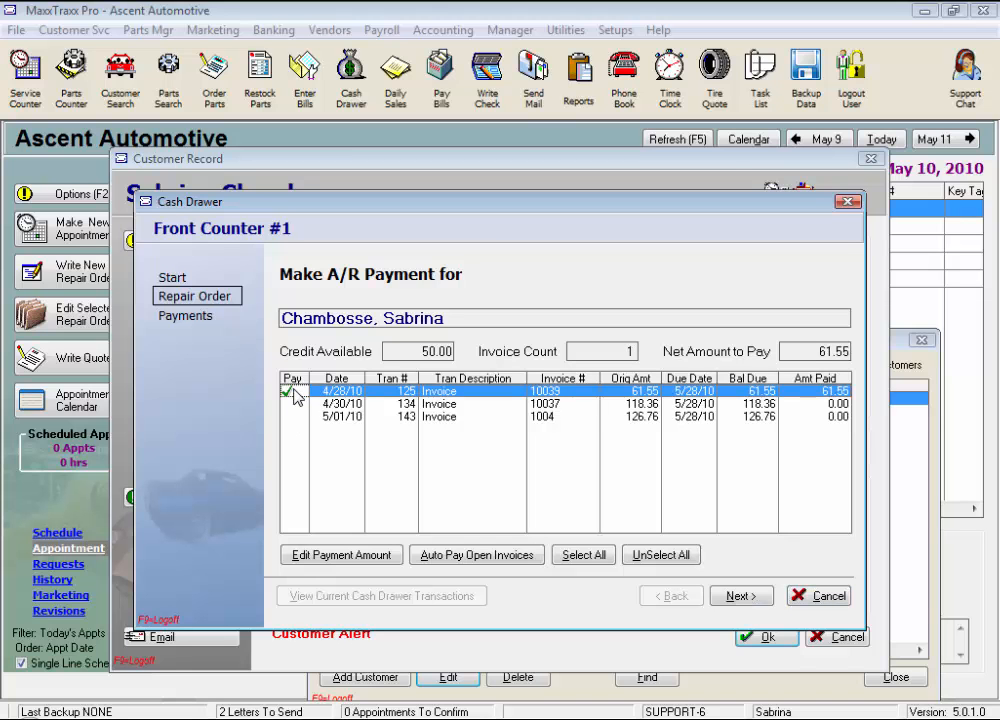
pyautogui.click(452, 352)
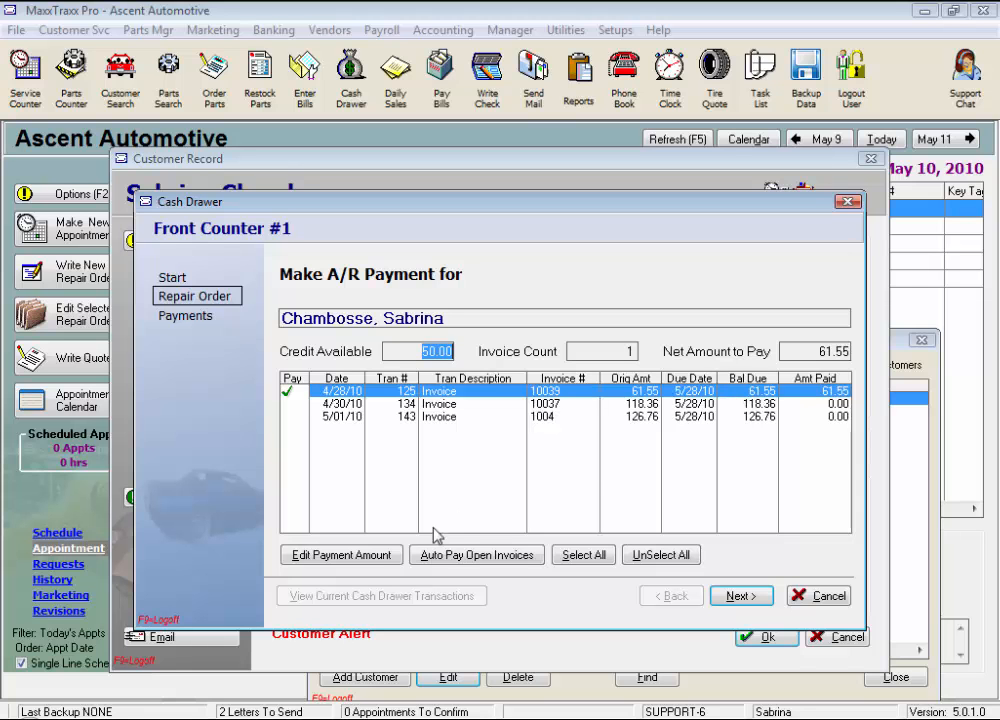
pyautogui.click(355, 556)
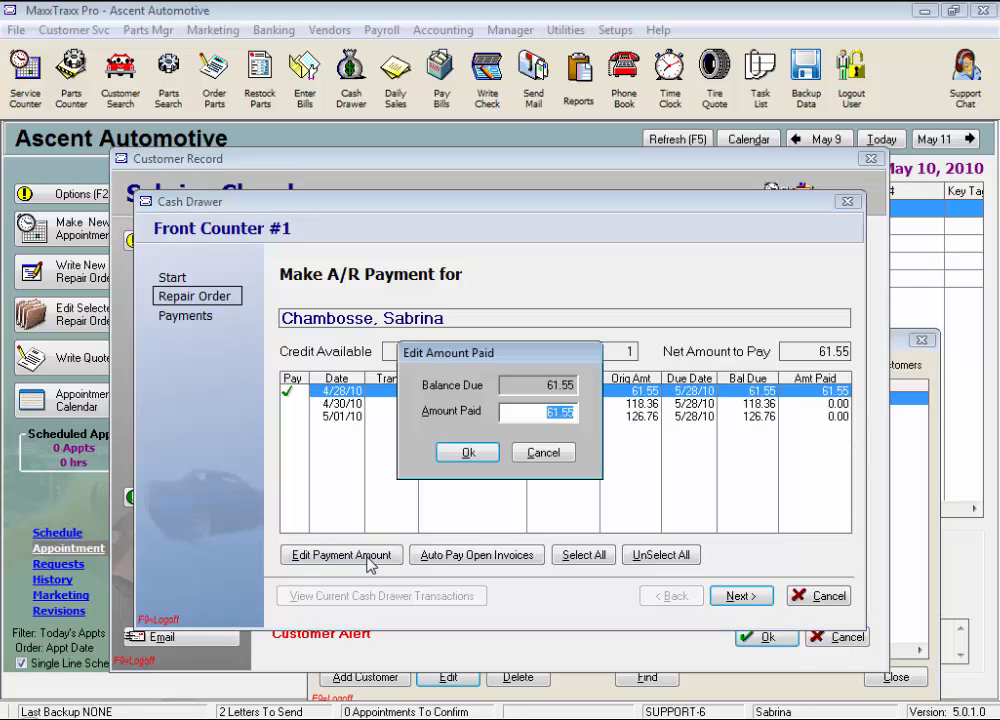
pyautogui.write('5')
pyautogui.click(467, 453)
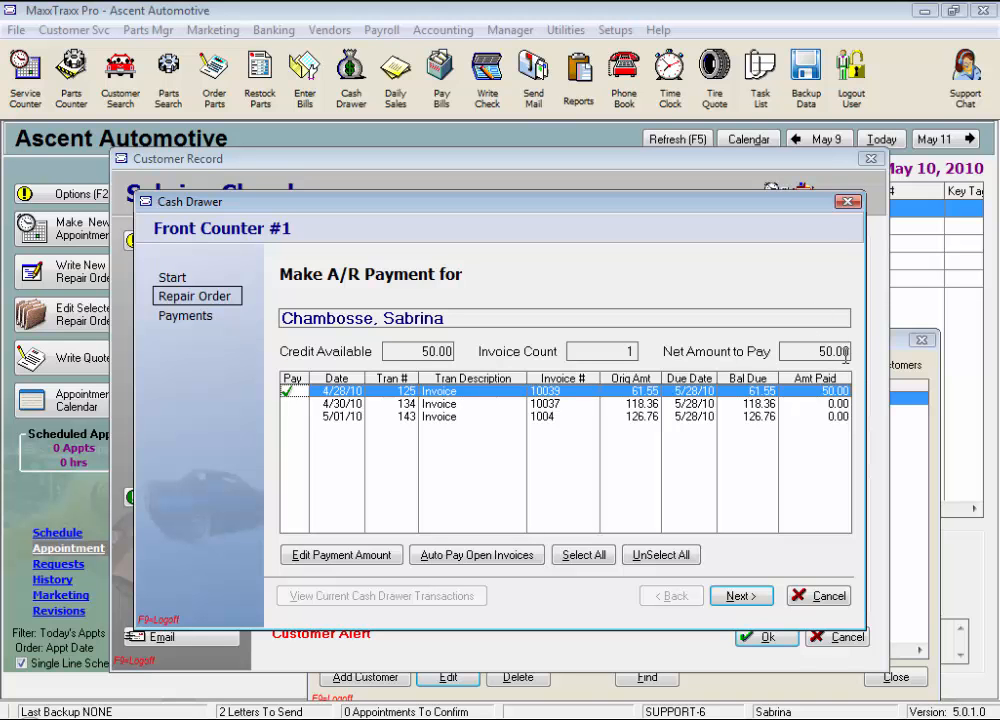
# Continue from the invoice marked for payment to the payment entry.
pyautogui.click(745, 597)
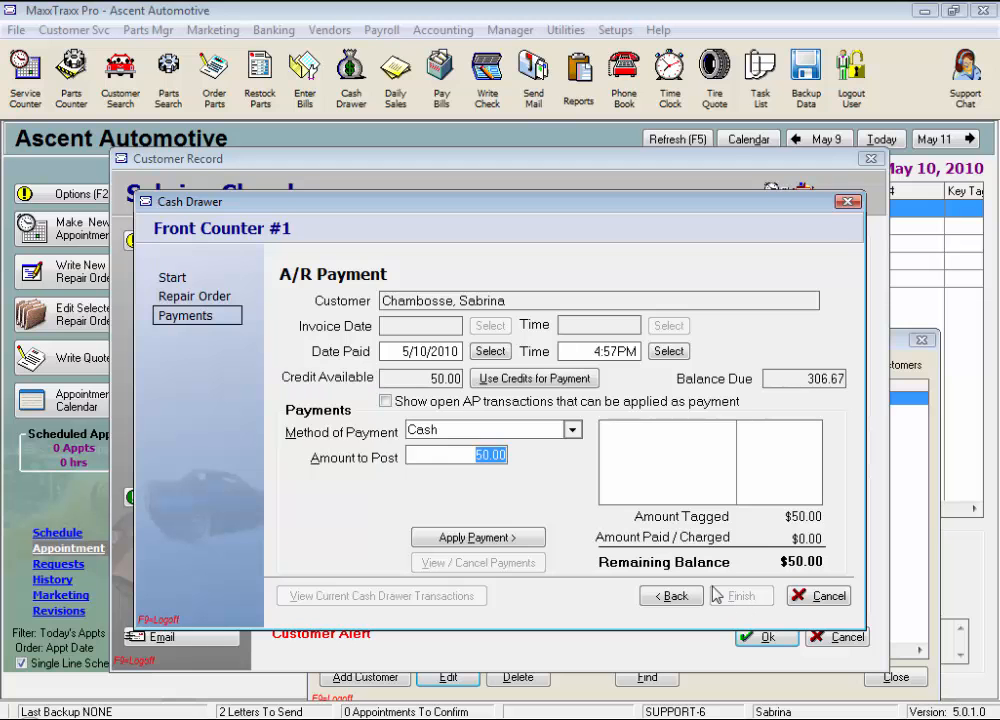
# Apply a 50.00 payment by Check with check number 119 to the tagged A/R amount.
pyautogui.click(566, 434)
pyautogui.click(449, 462)
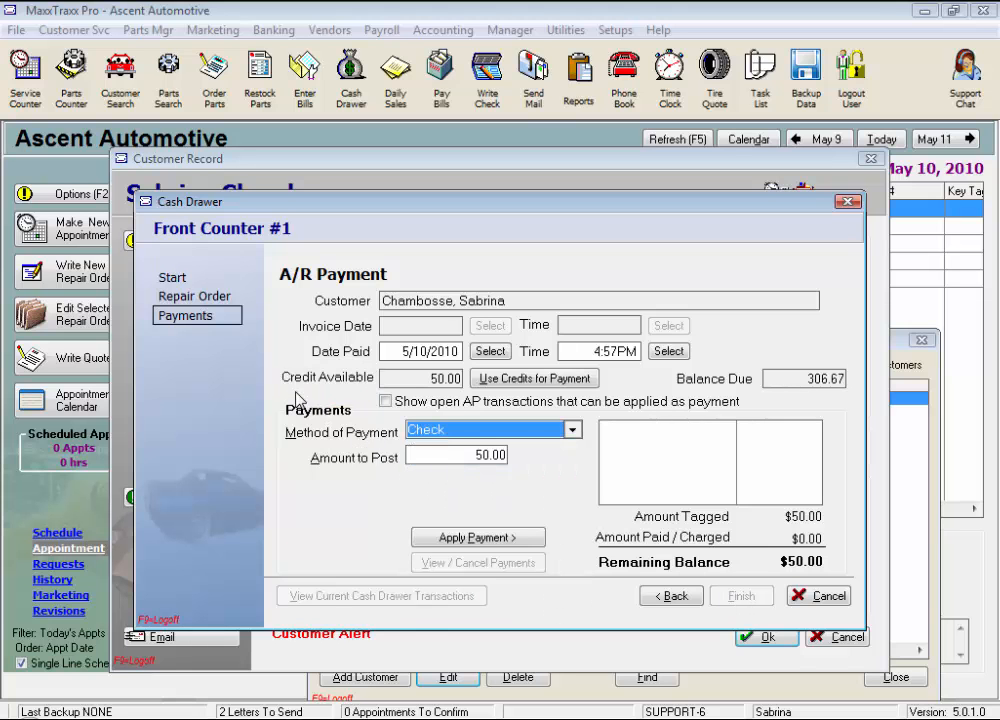
pyautogui.click(445, 378)
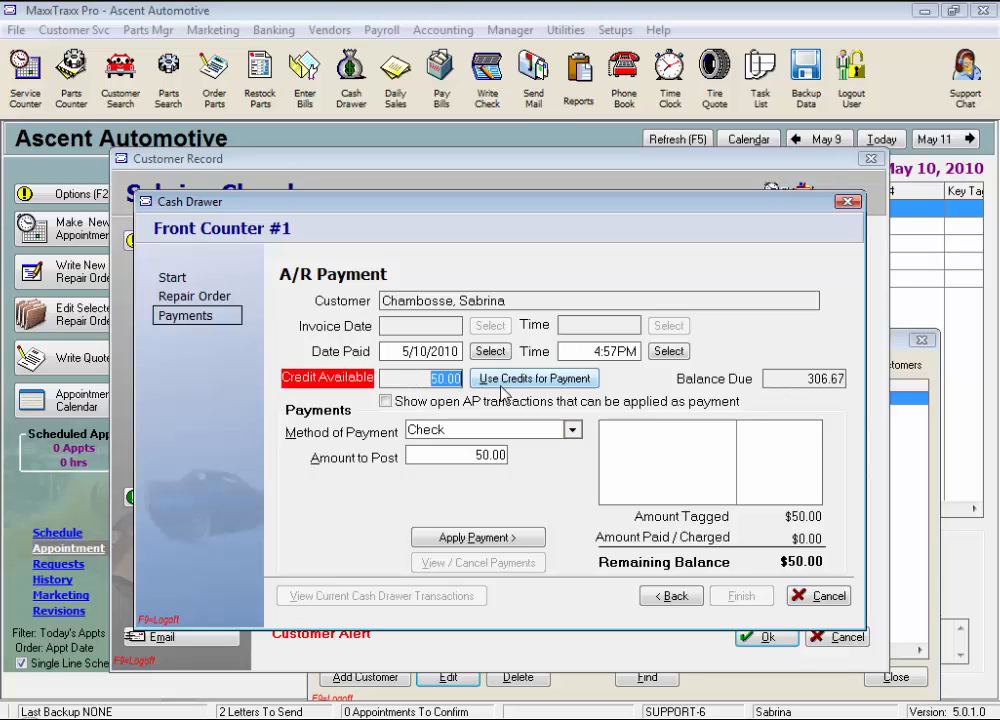
pyautogui.click(518, 543)
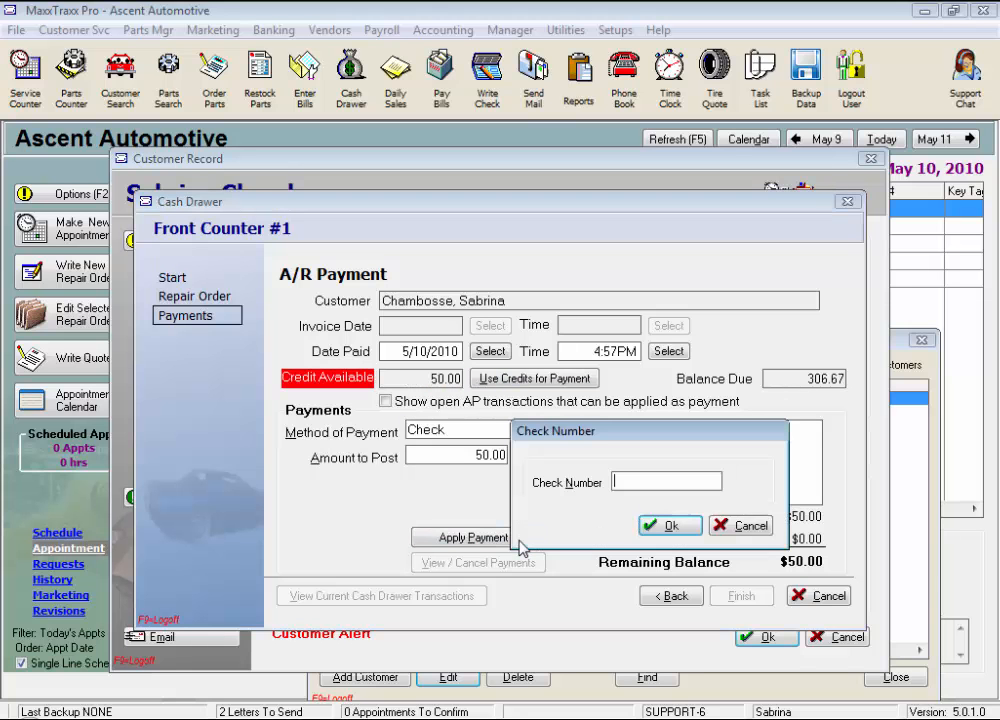
pyautogui.write('119')
pyautogui.click(653, 530)
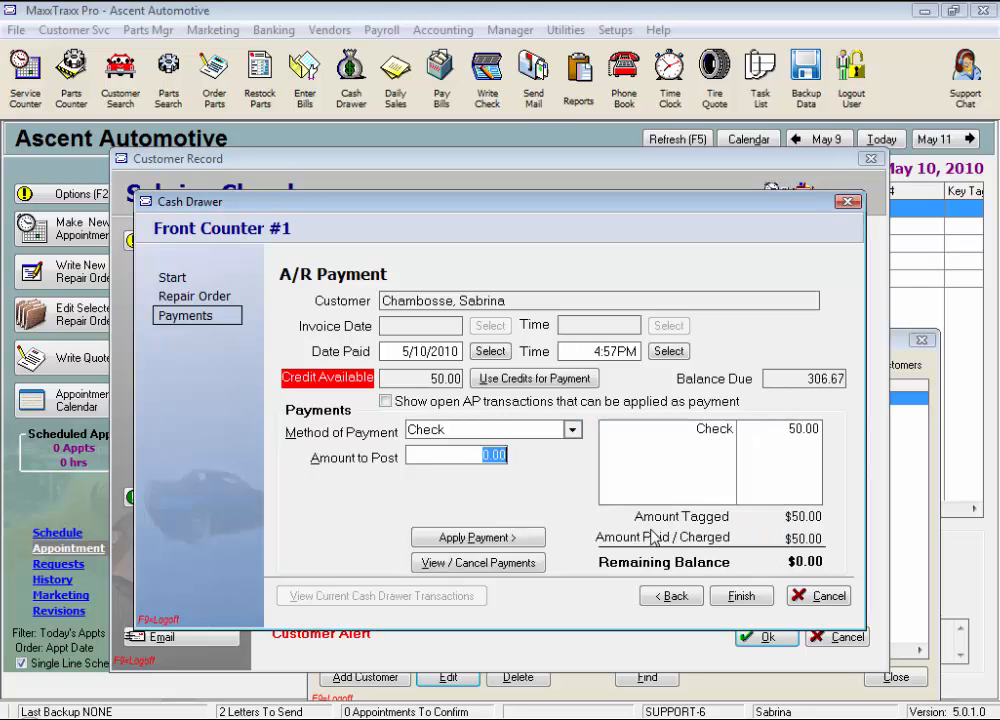
pyautogui.click(390, 351)
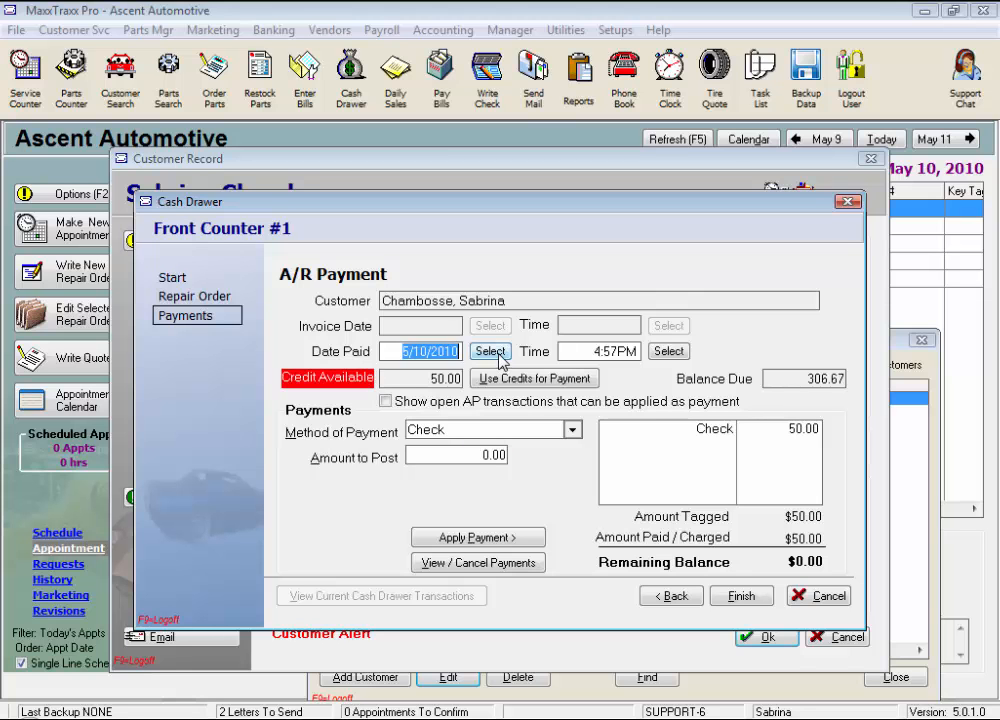
# Delete the applied 50.00 check payment from the payment details and return to the payment entry.
pyautogui.click(526, 564)
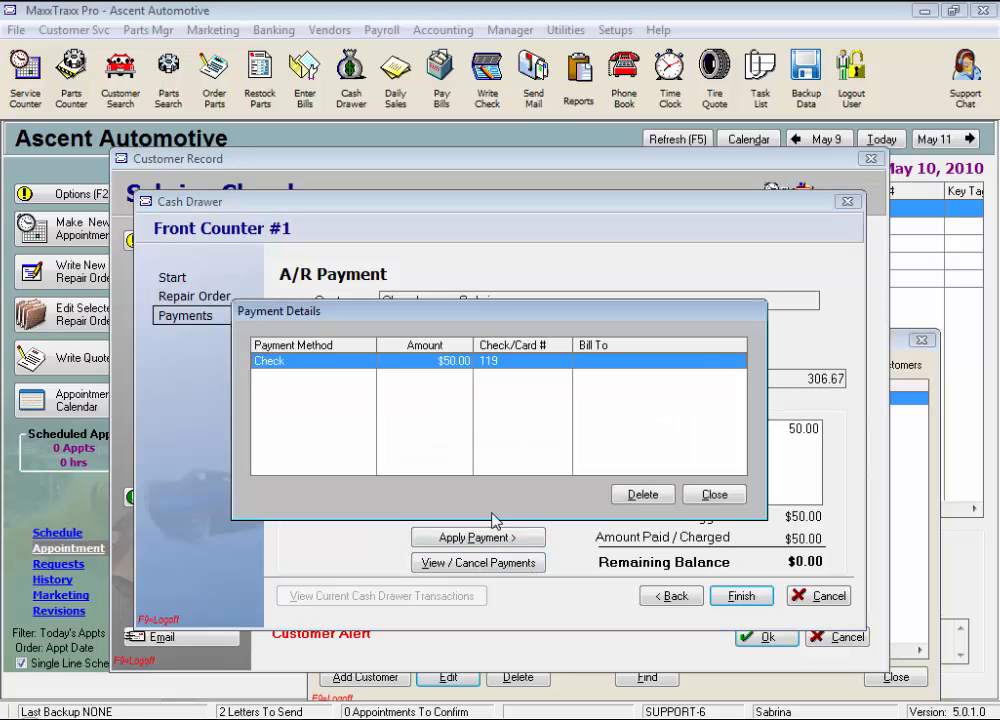
pyautogui.click(634, 496)
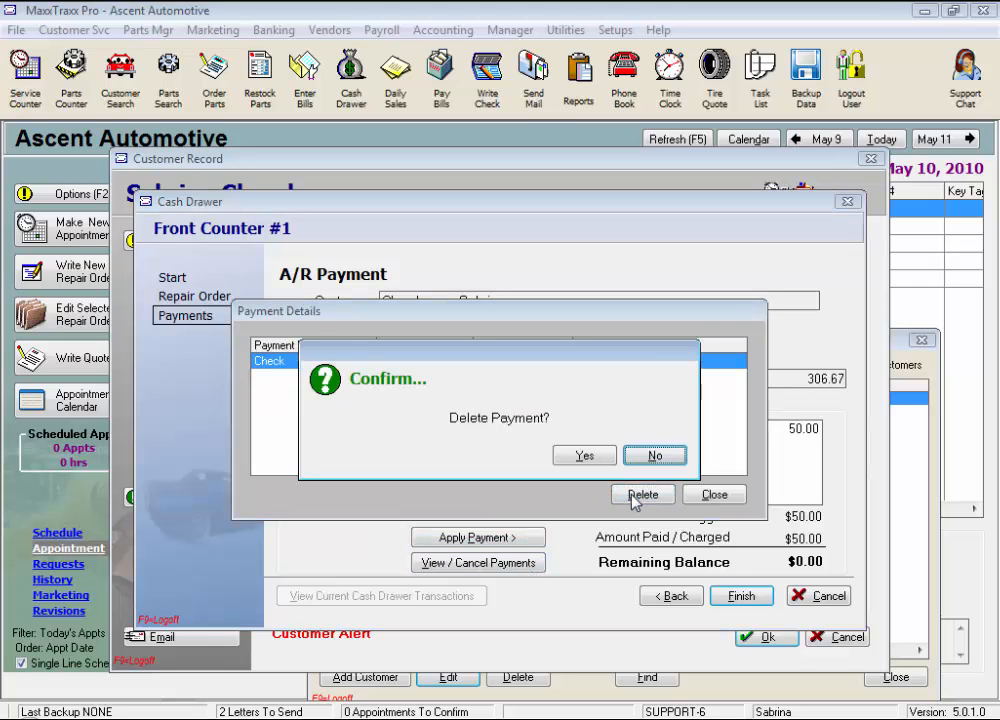
pyautogui.click(586, 456)
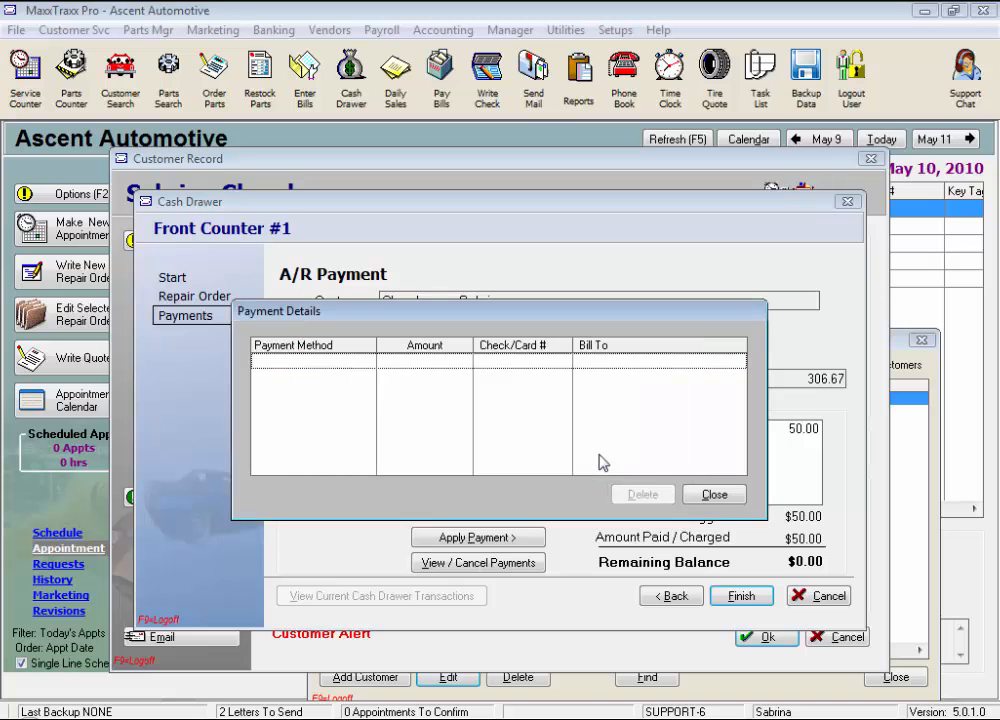
pyautogui.click(714, 495)
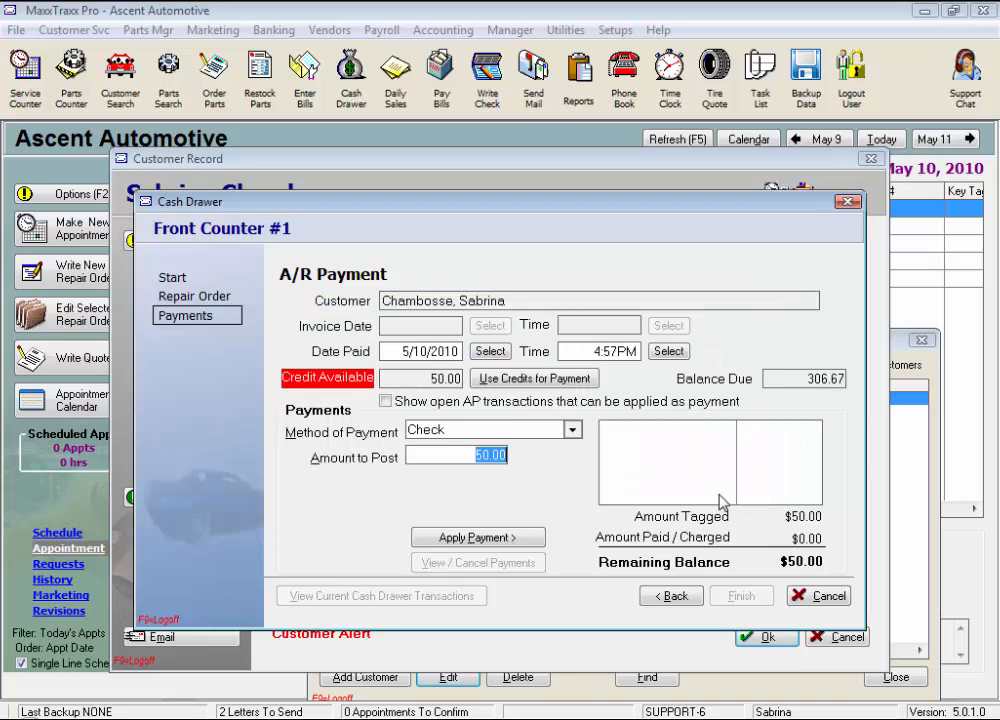
# Apply 30.00 of the A/R payment by Visa.
pyautogui.click(576, 434)
pyautogui.click(436, 572)
pyautogui.press('Tab')
pyautogui.write('30')
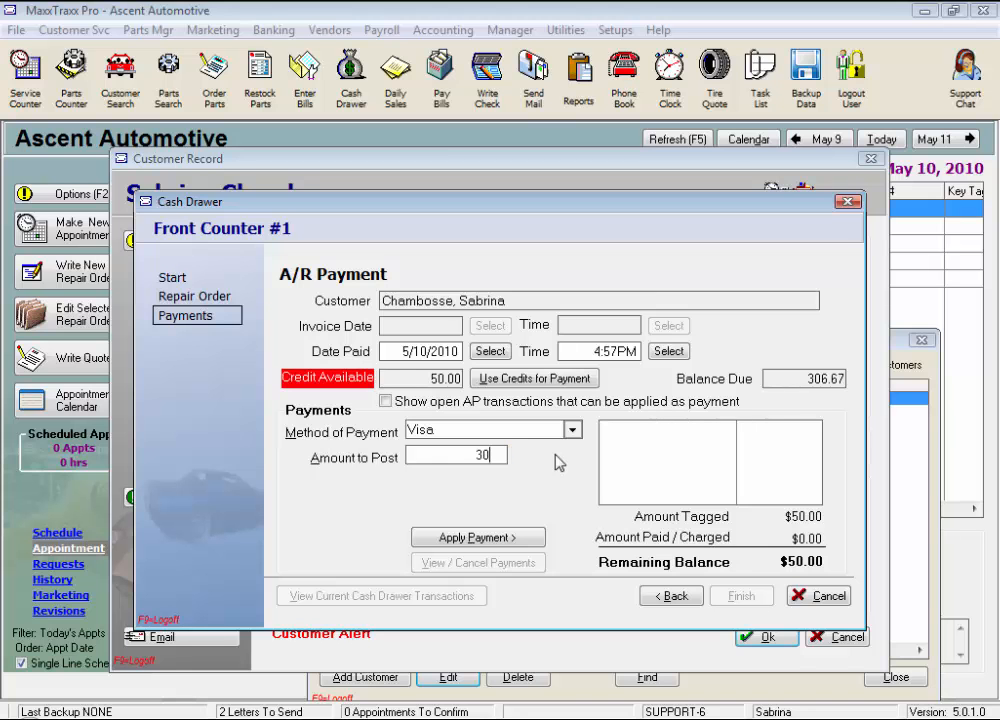
pyautogui.click(508, 539)
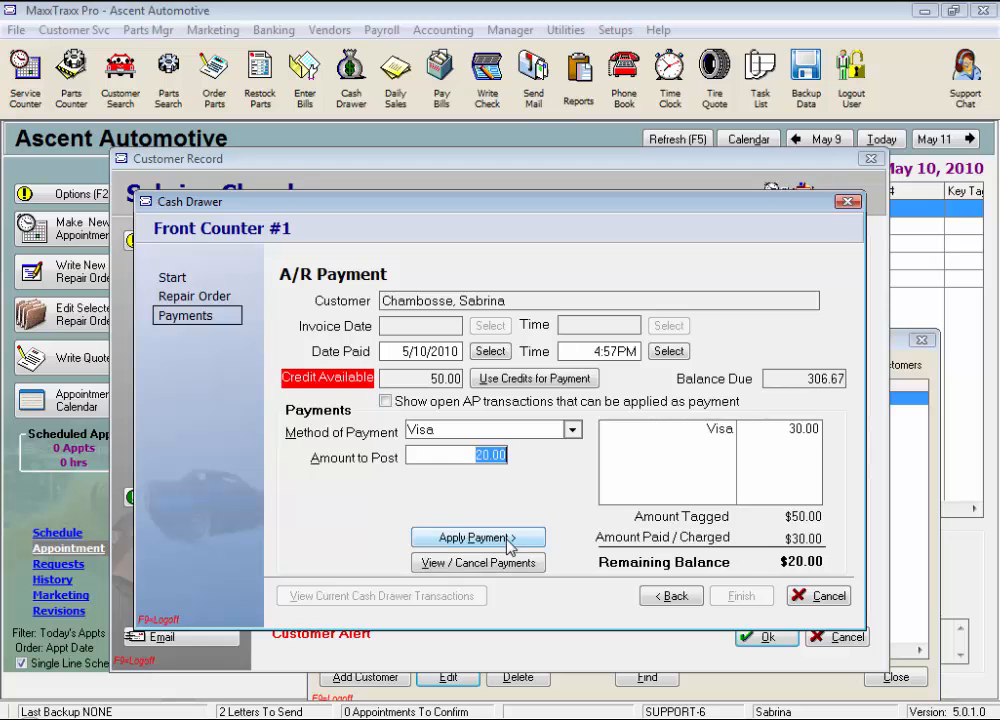
# Apply the remaining 20.00 by Check and finish the A/R payment without printing a receipt.
pyautogui.click(571, 429)
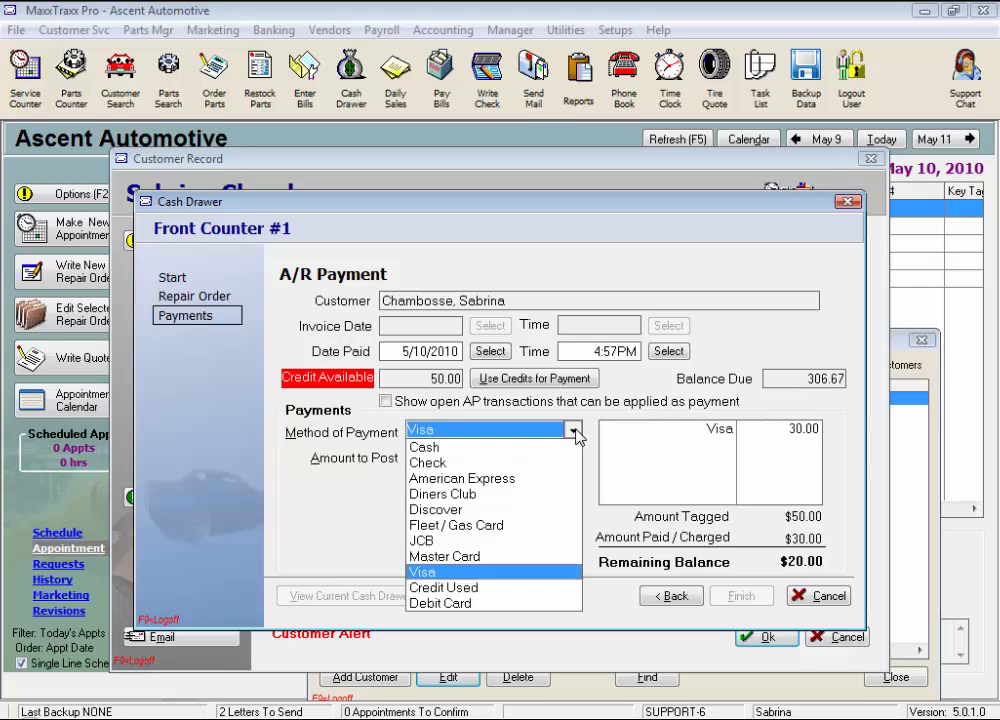
pyautogui.click(455, 464)
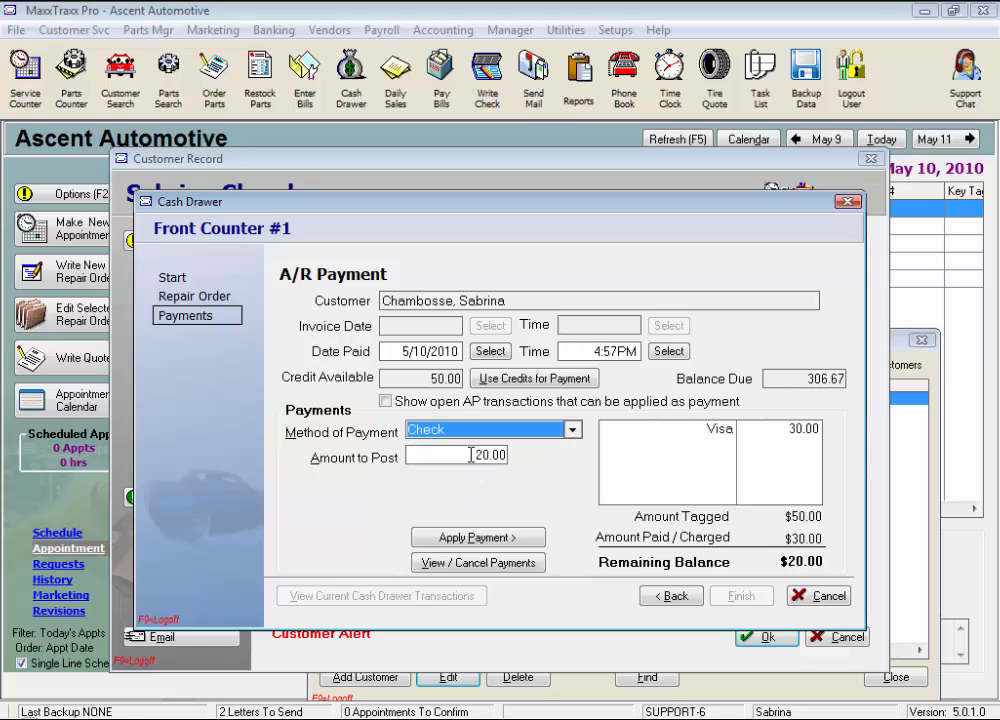
pyautogui.click(511, 549)
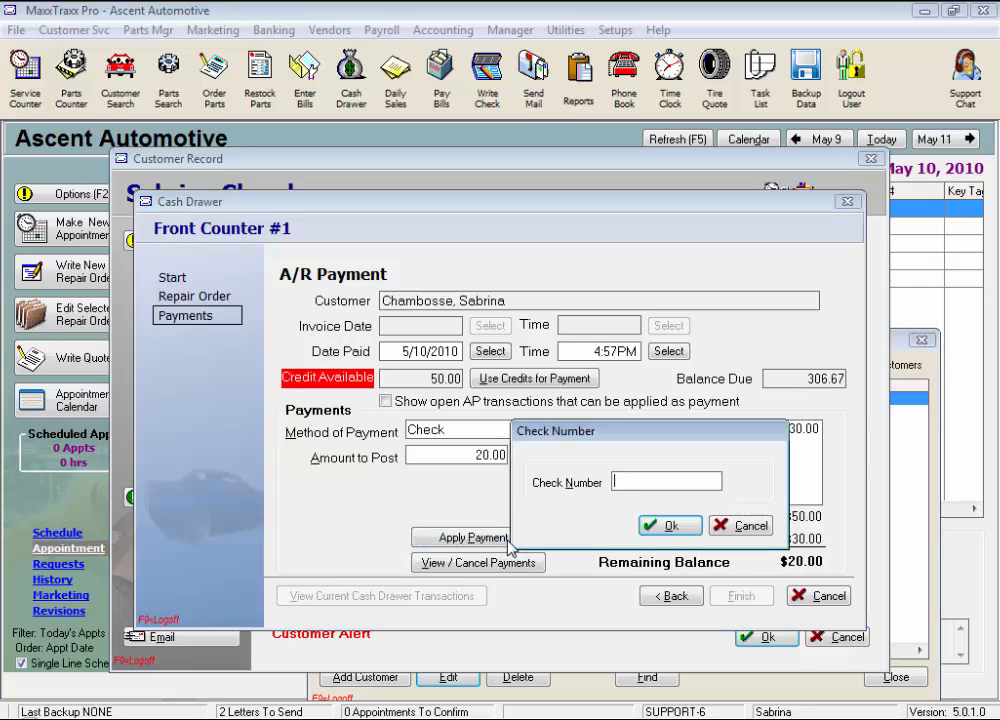
pyautogui.click(670, 526)
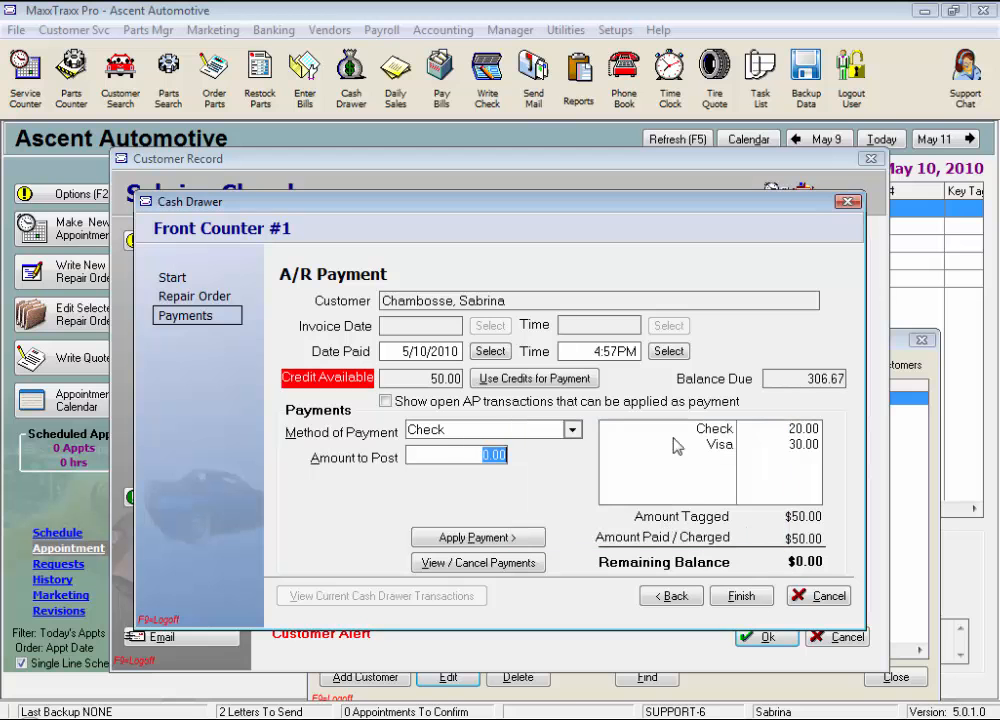
pyautogui.click(743, 596)
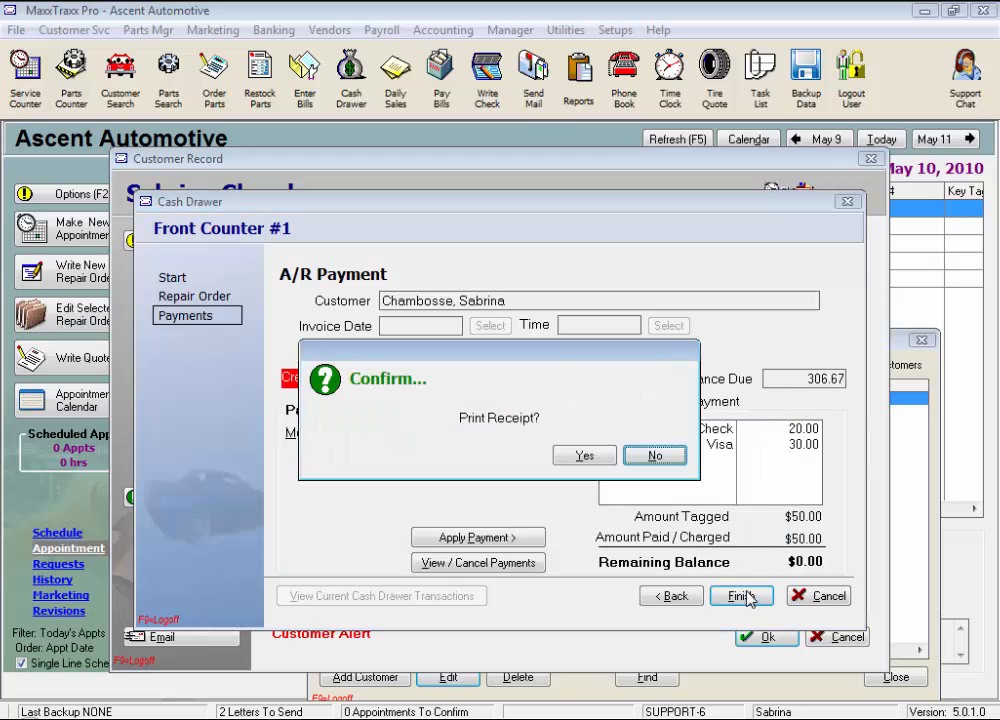
pyautogui.click(668, 458)
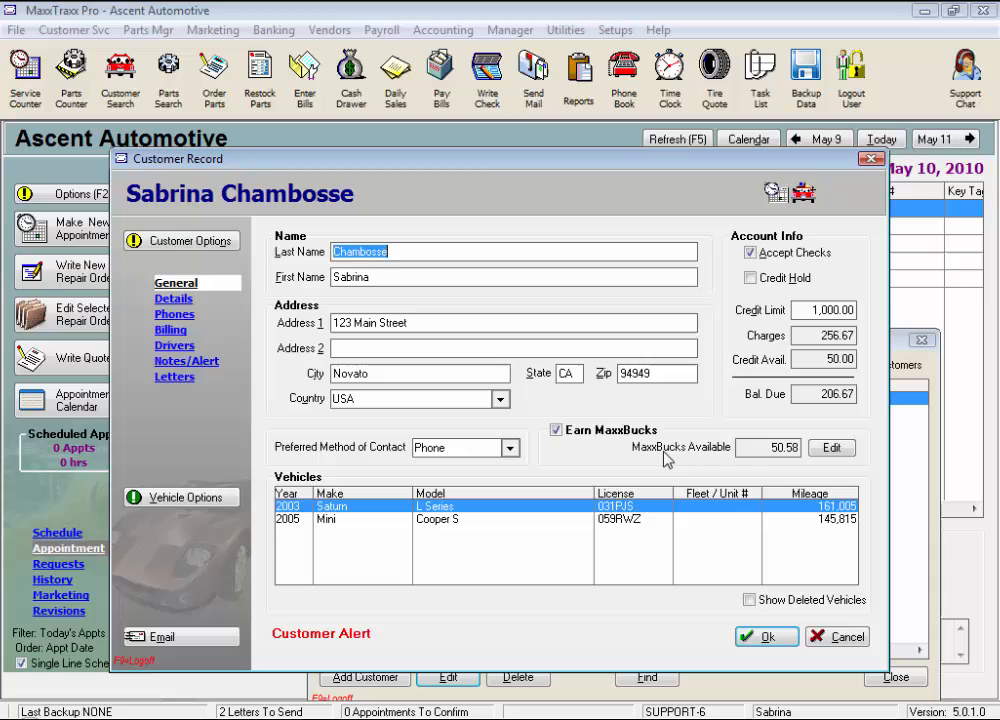
# Try auto-paying the customer's open A/R invoices with 100.00, accepting the amount adjustment, and cancel the payment.
pyautogui.click(230, 241)
pyautogui.click(209, 315)
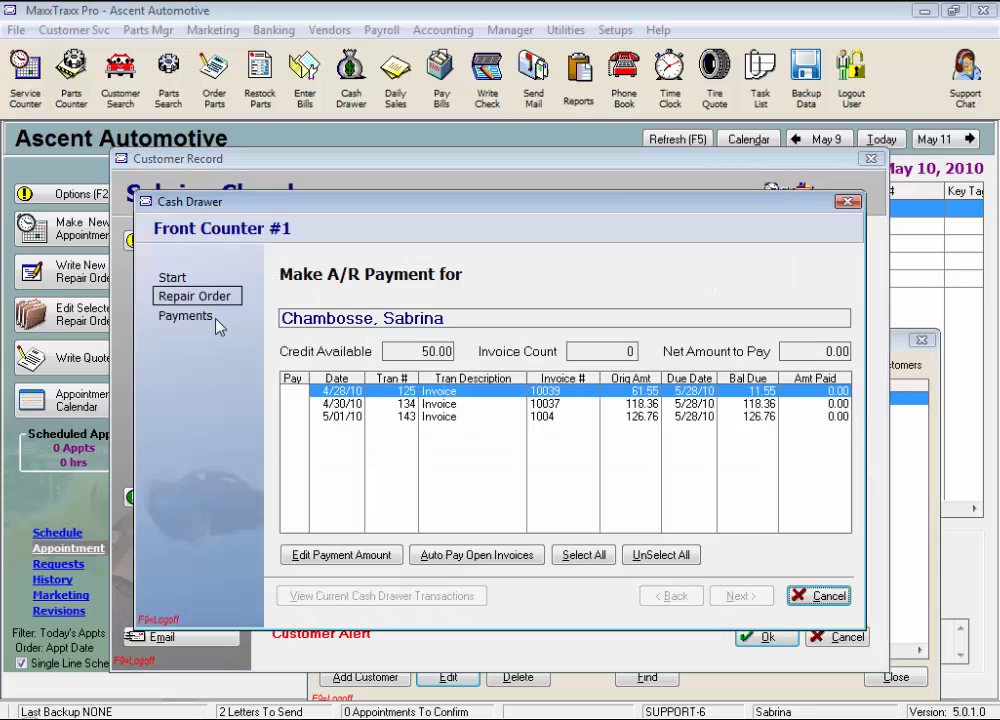
pyautogui.click(472, 556)
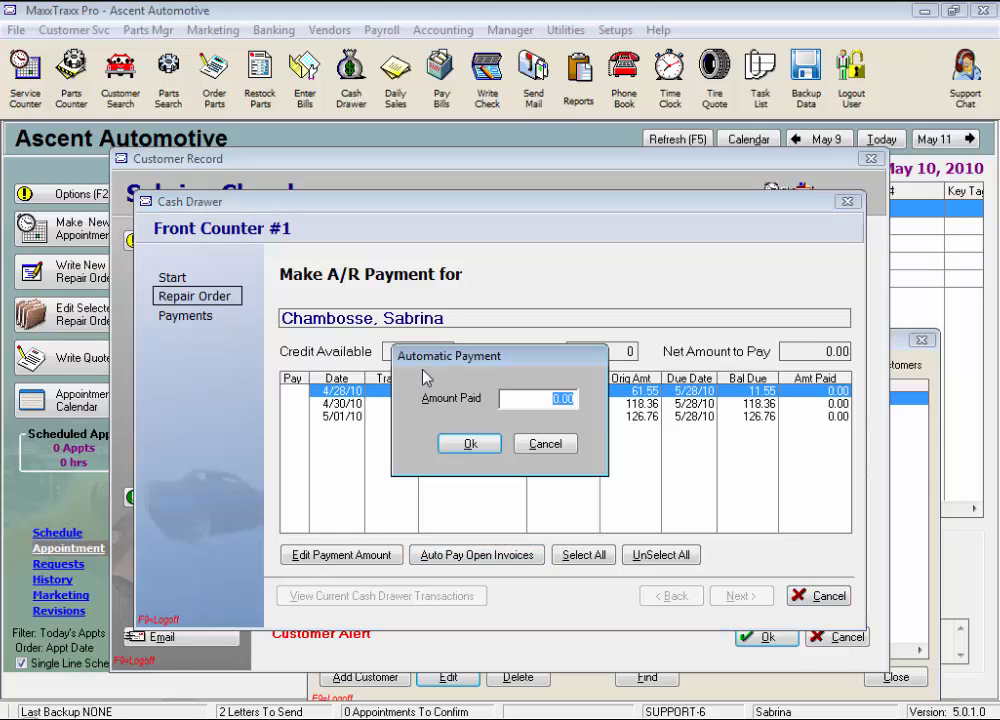
pyautogui.write('10')
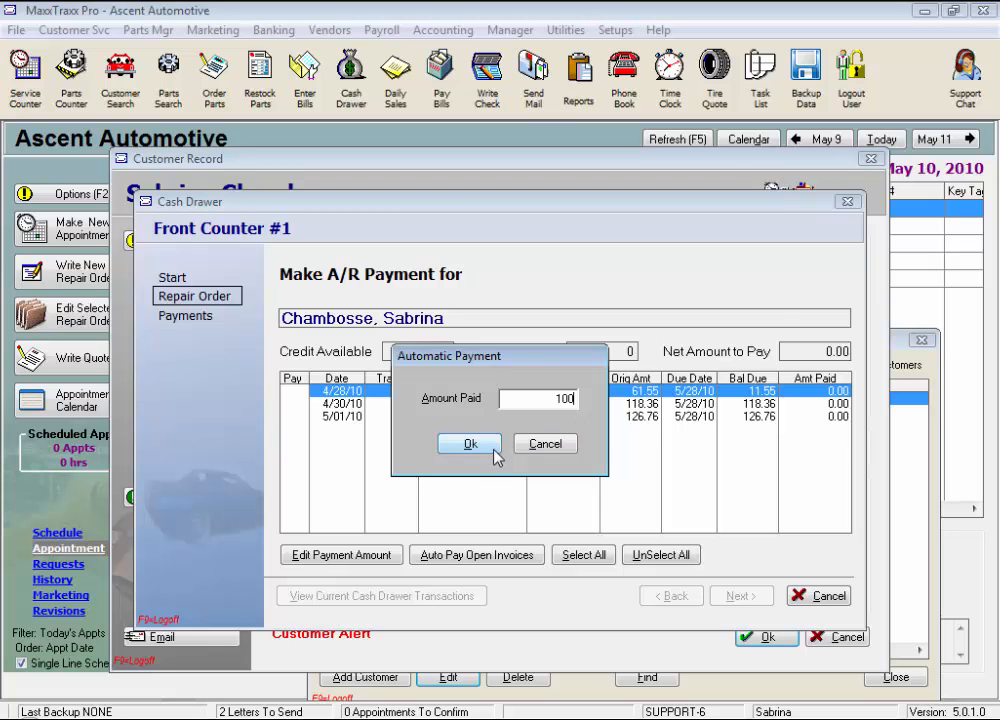
pyautogui.click(494, 450)
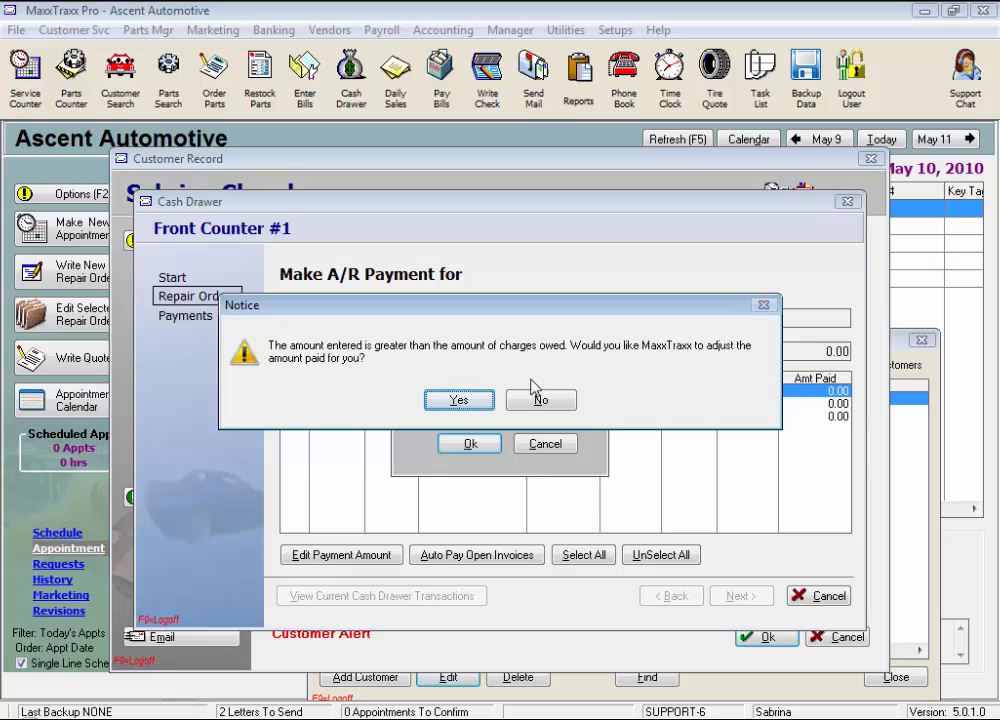
pyautogui.click(481, 403)
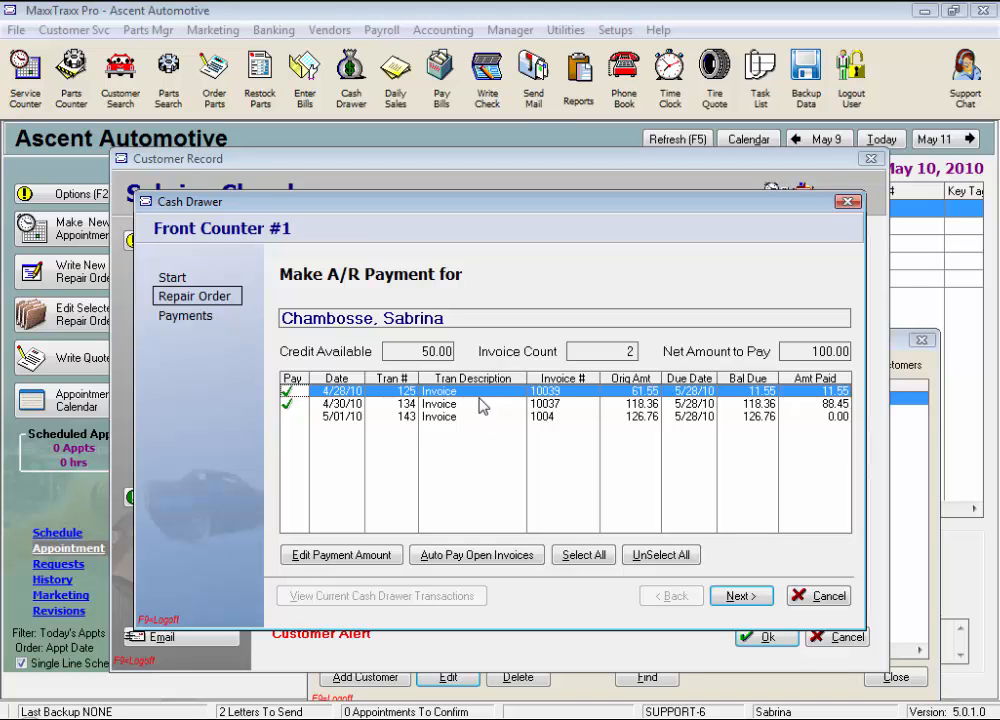
pyautogui.click(818, 596)
# Create a new A/R invoice for the customer with an amount of 100.00 and the note "tool box".
pyautogui.click(160, 242)
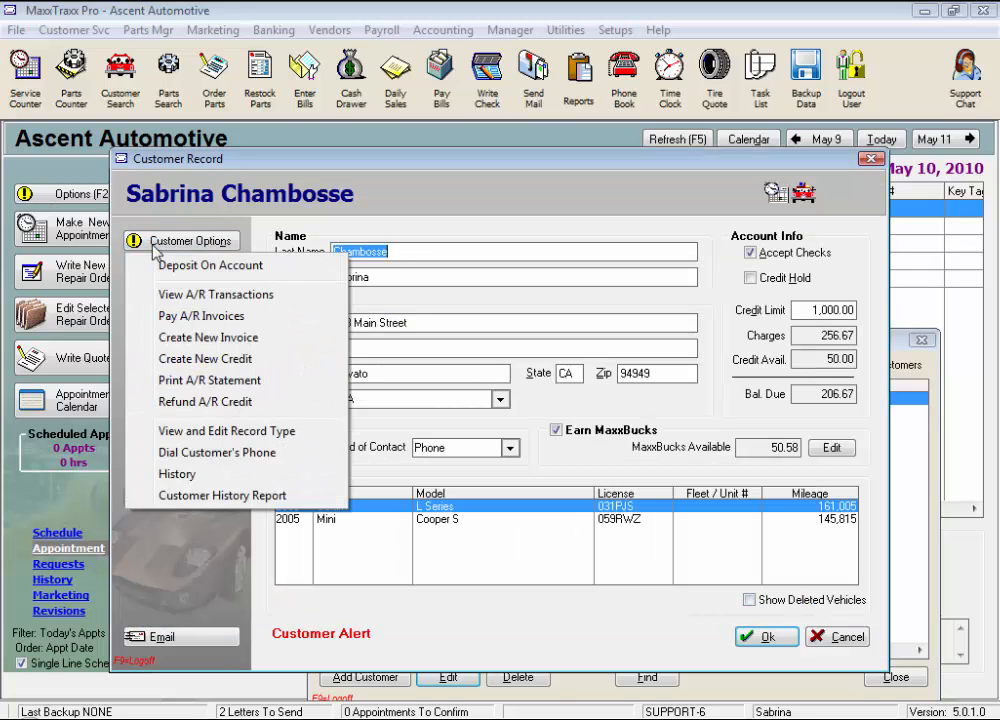
pyautogui.click(180, 338)
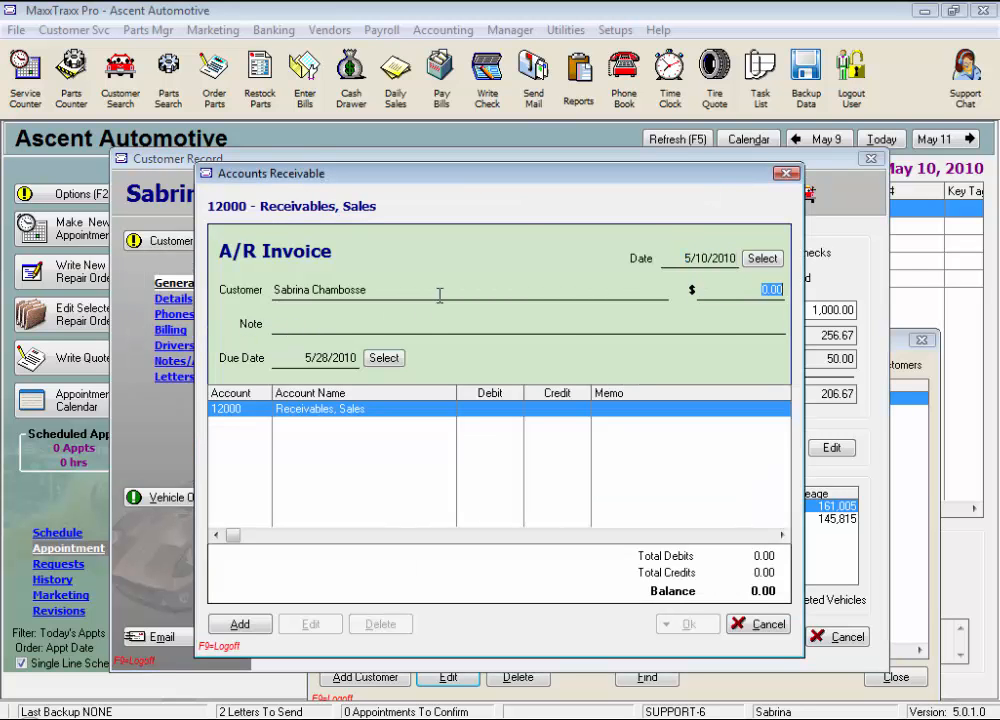
pyautogui.write('100')
pyautogui.click(325, 325)
pyautogui.write('tool box')
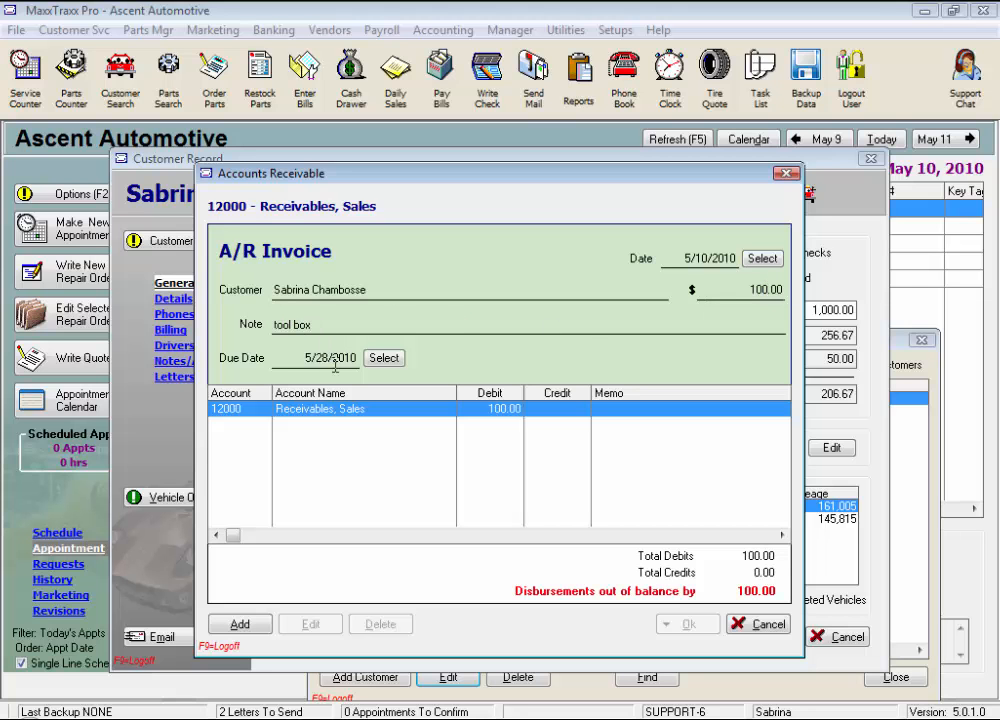
pyautogui.moveTo(302, 358); pyautogui.dragTo(376, 352)
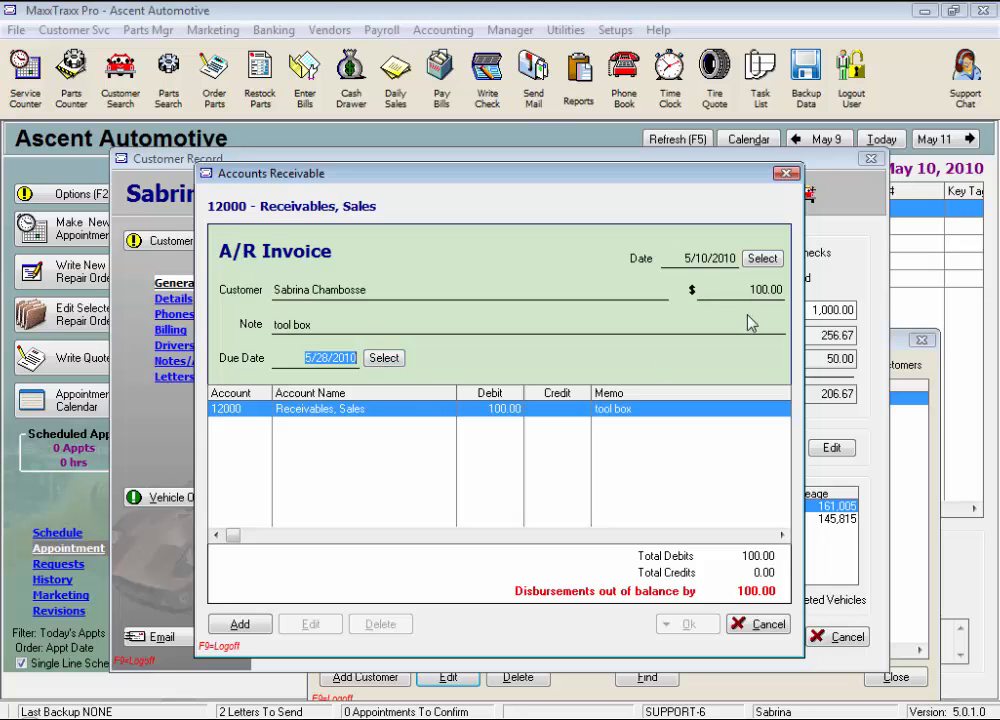
pyautogui.moveTo(672, 258); pyautogui.dragTo(772, 266)
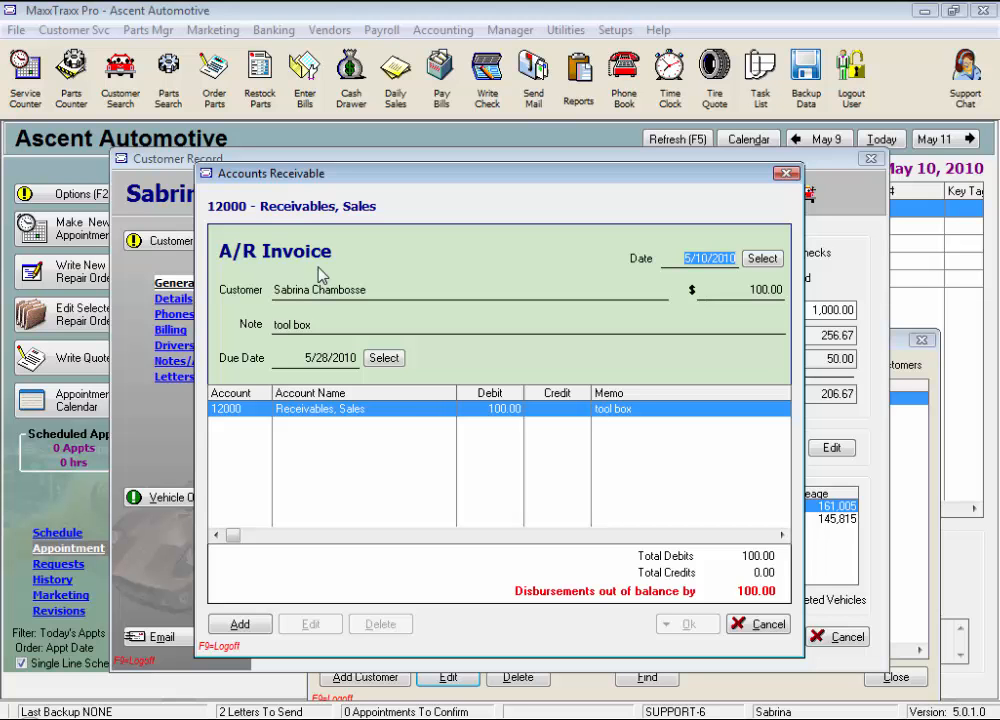
pyautogui.click(334, 328)
pyautogui.click(352, 322)
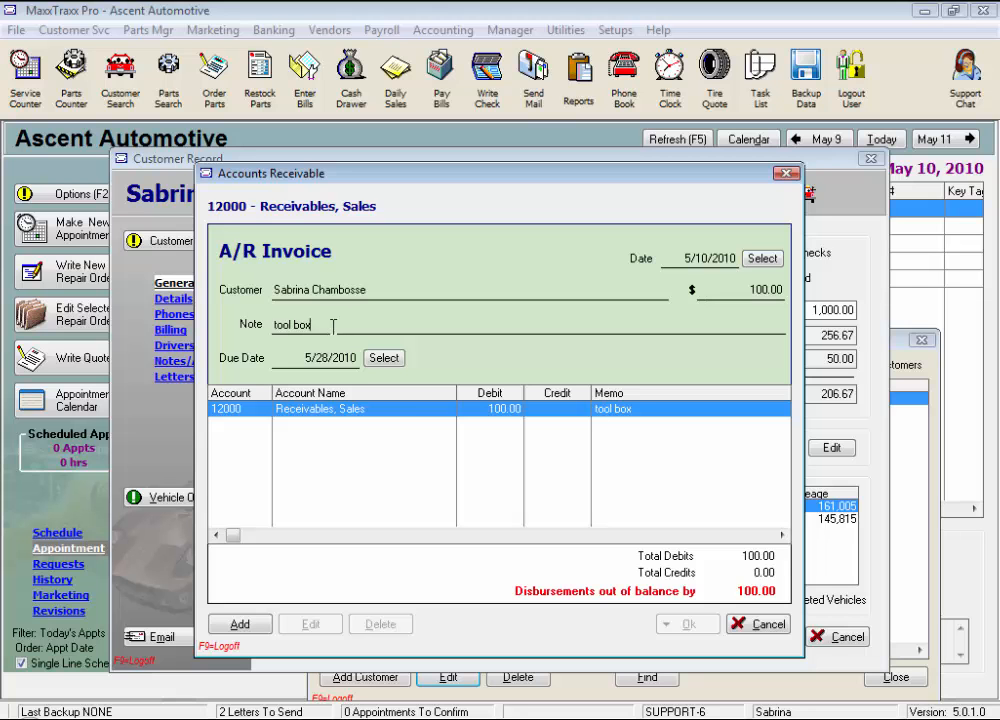
pyautogui.moveTo(332, 325); pyautogui.dragTo(262, 328)
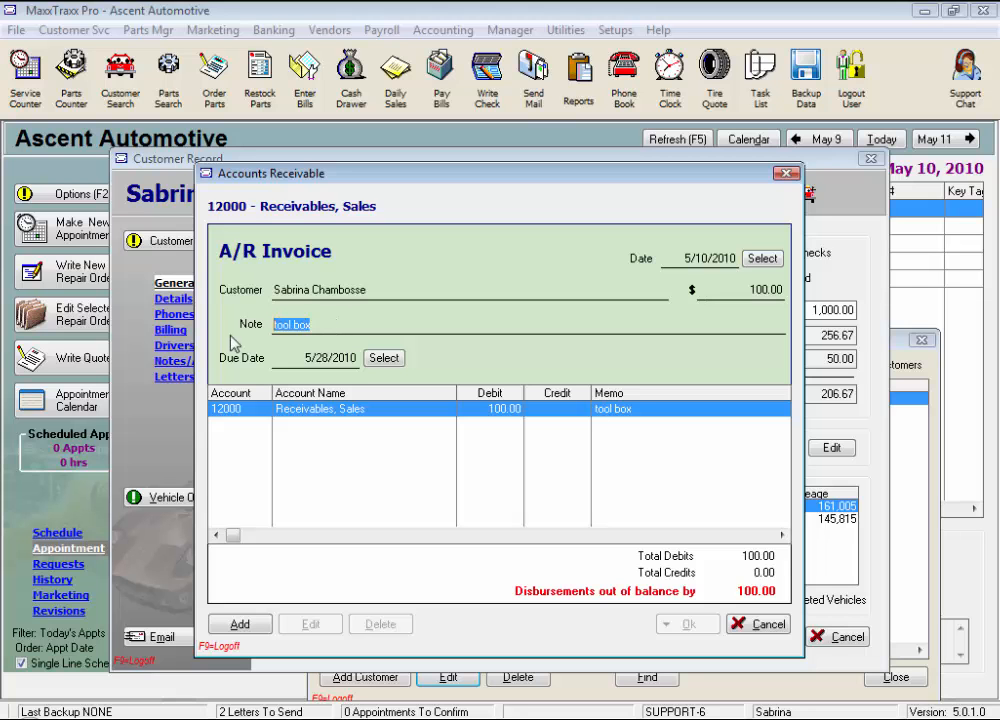
# Add a 100.00 disbursement line to the invoice for G/L account 49000, Income, Miscellaneous.
pyautogui.hotkey('alt', 'a')
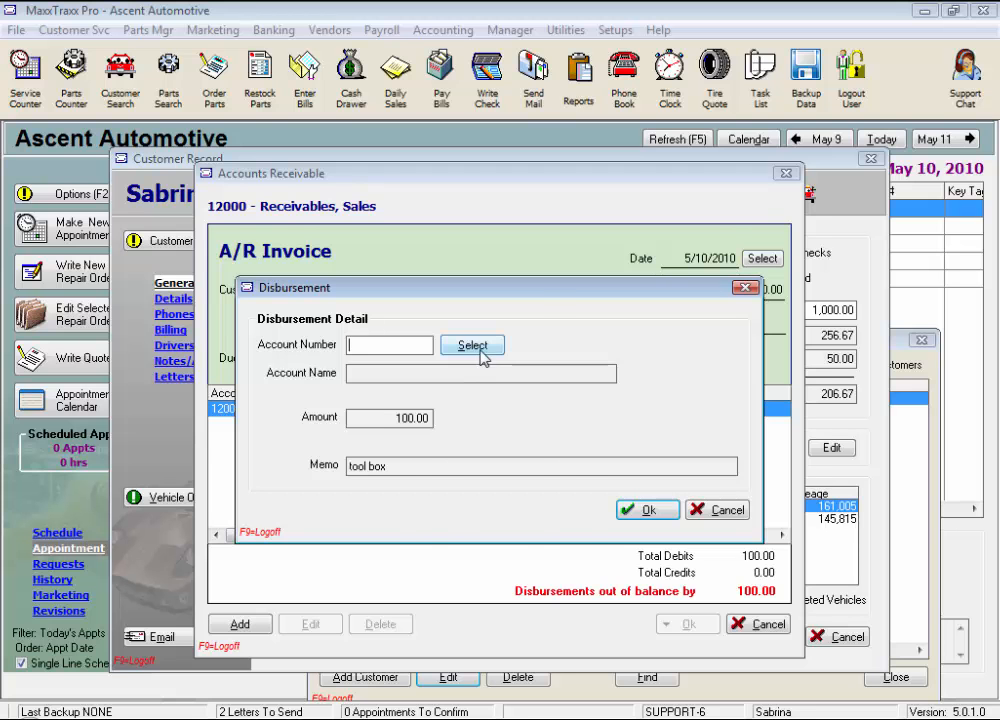
pyautogui.click(481, 347)
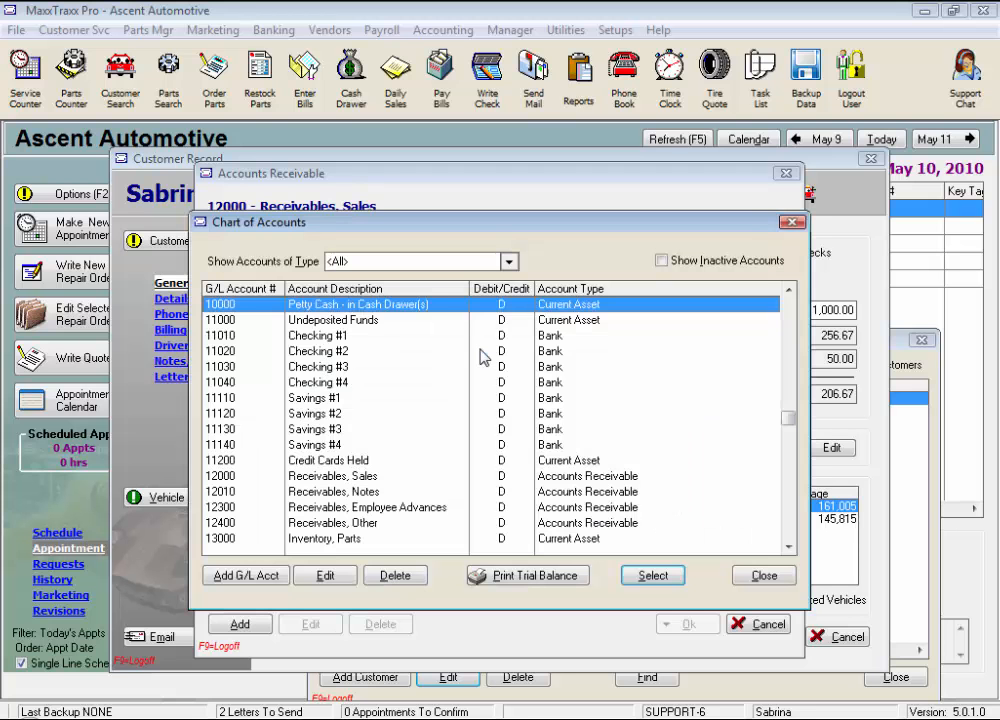
pyautogui.scroll(-3, 481, 357)
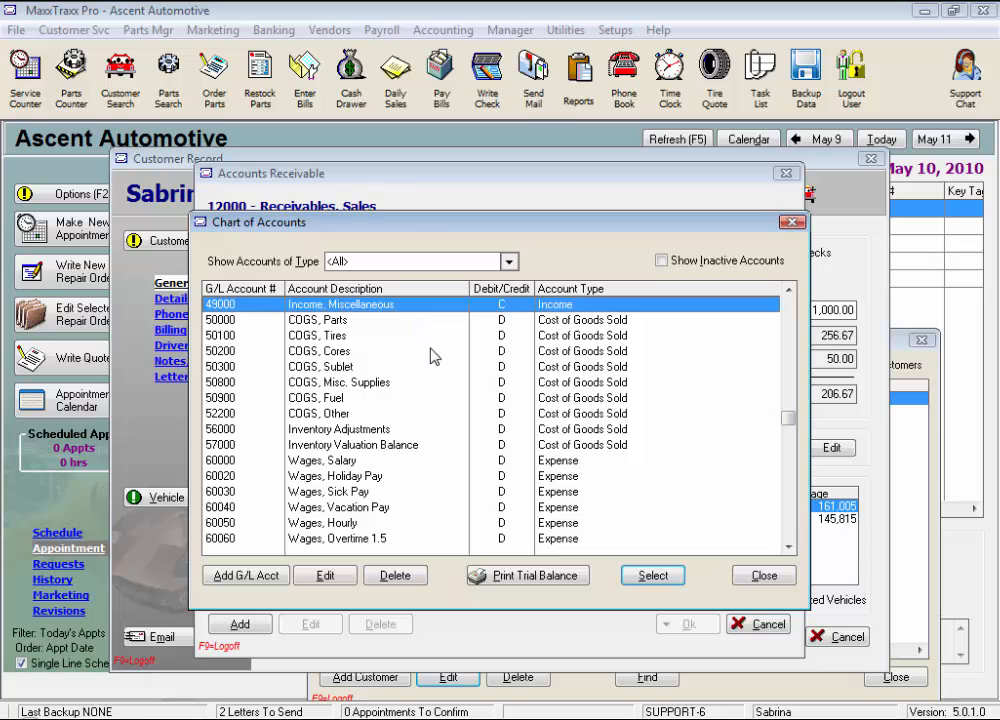
pyautogui.click(653, 576)
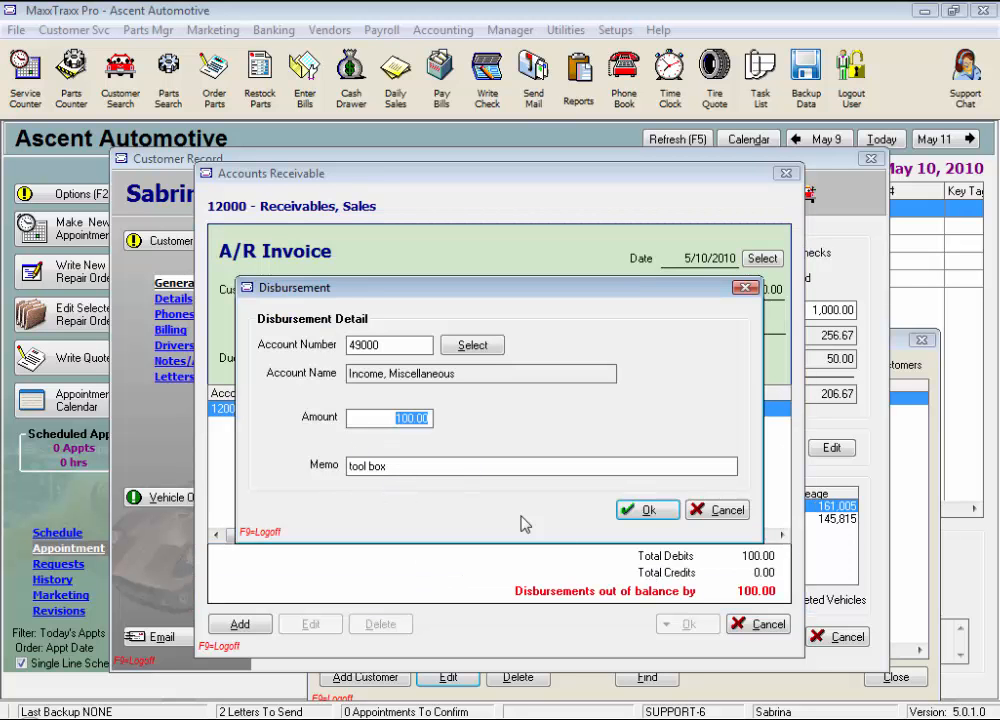
pyautogui.click(645, 512)
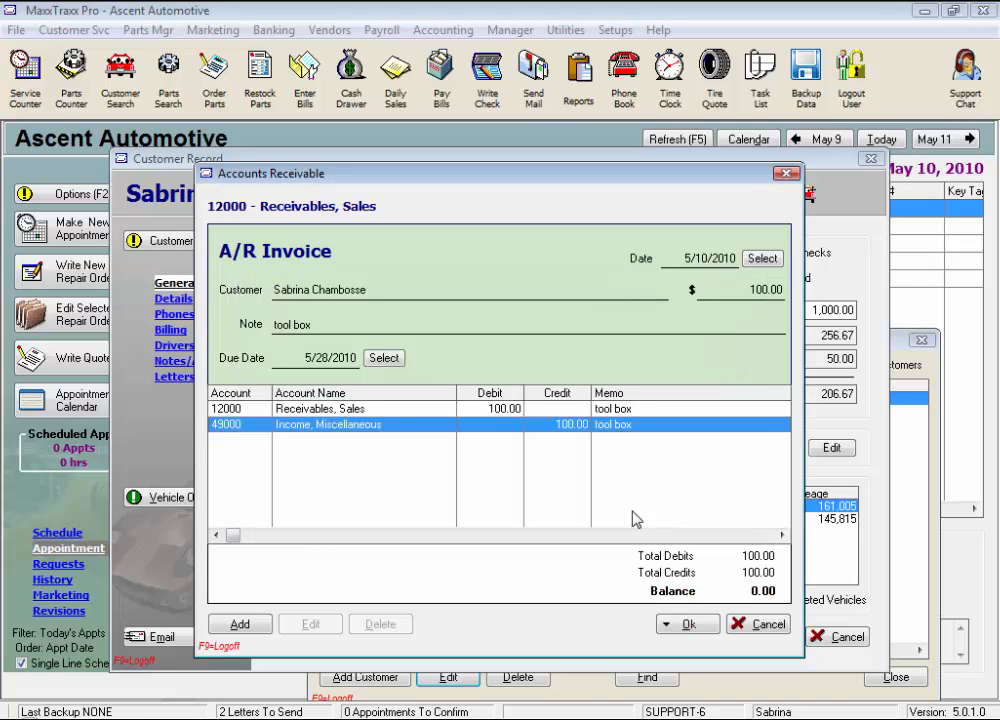
# Save the new 100.00 A/R invoice and close it.
pyautogui.click(685, 626)
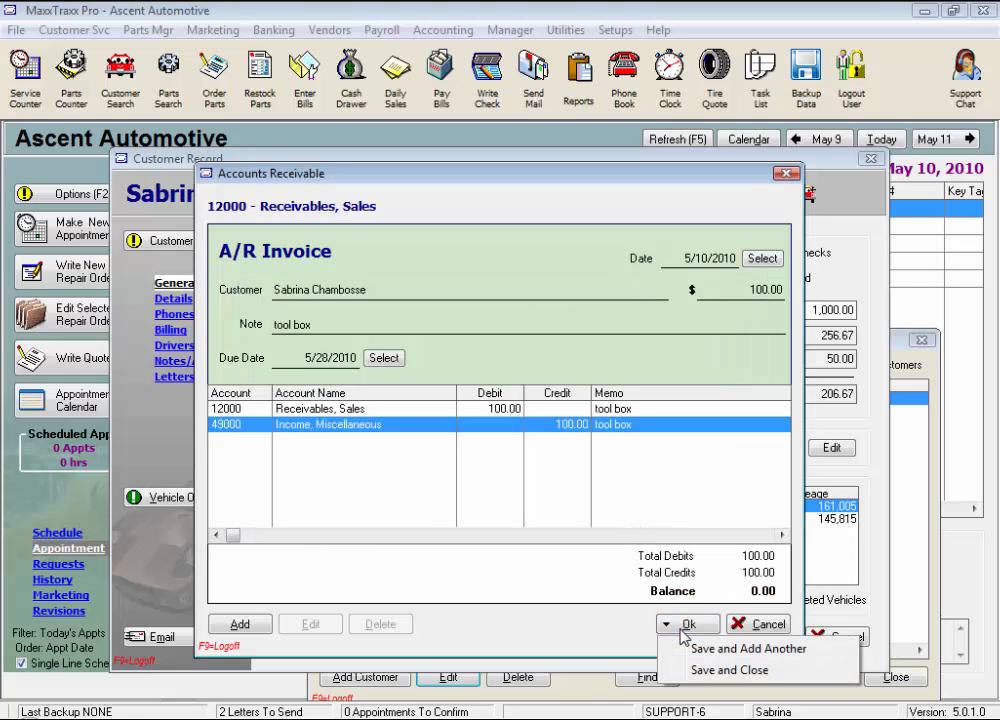
pyautogui.click(716, 680)
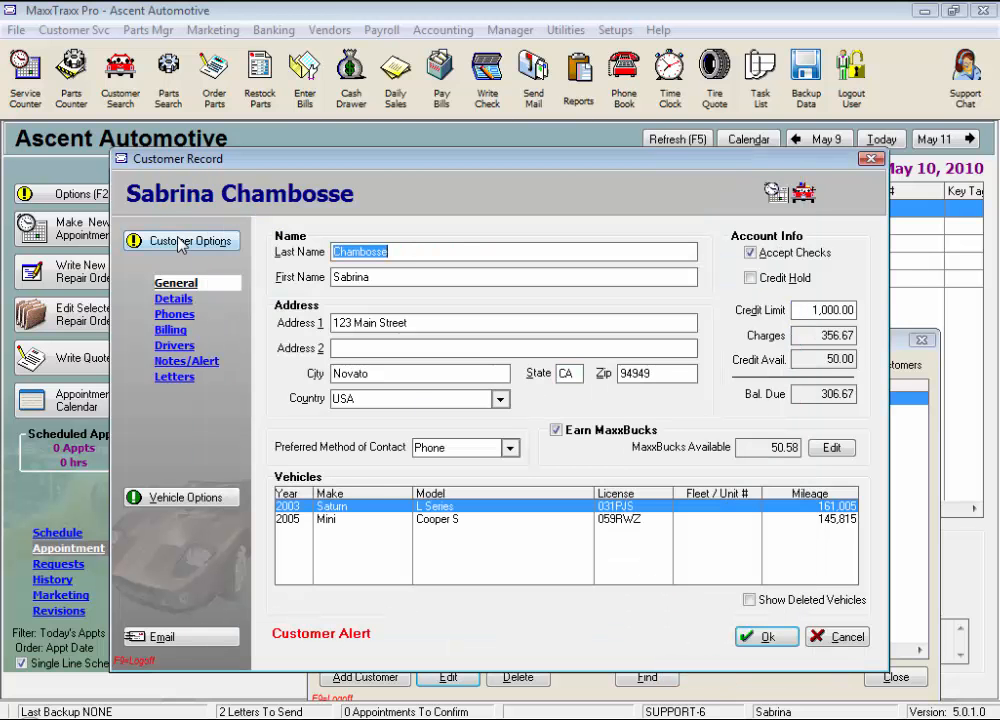
# Create a new A/R credit for the customer with an amount of 25.00 and the note "customer referral".
pyautogui.click(183, 243)
pyautogui.click(208, 360)
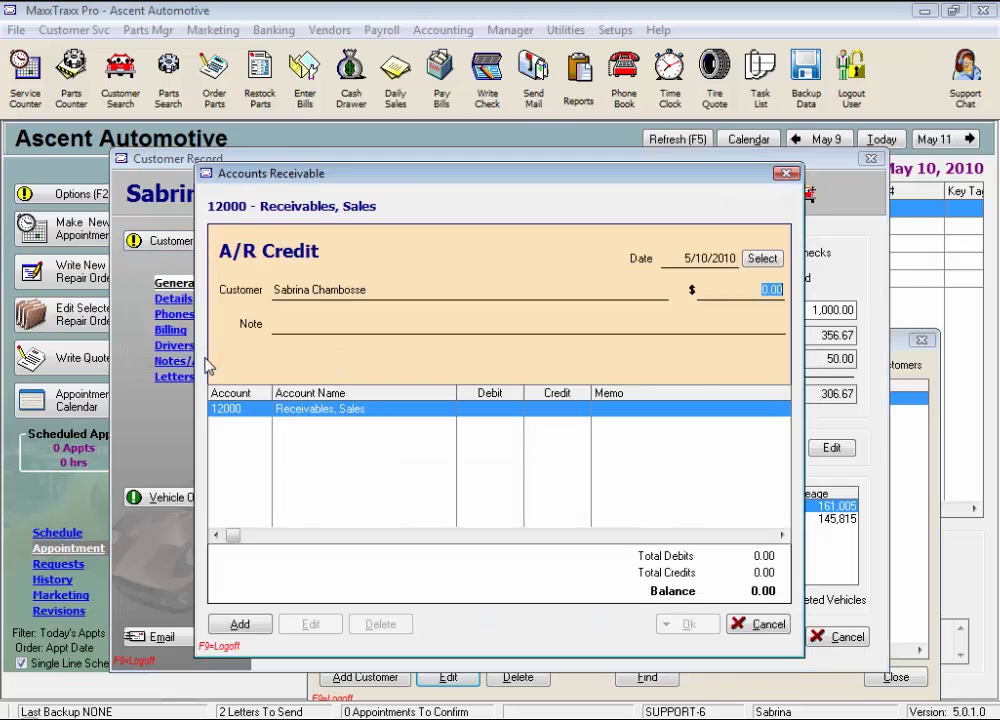
pyautogui.write('25')
pyautogui.press('Tab')
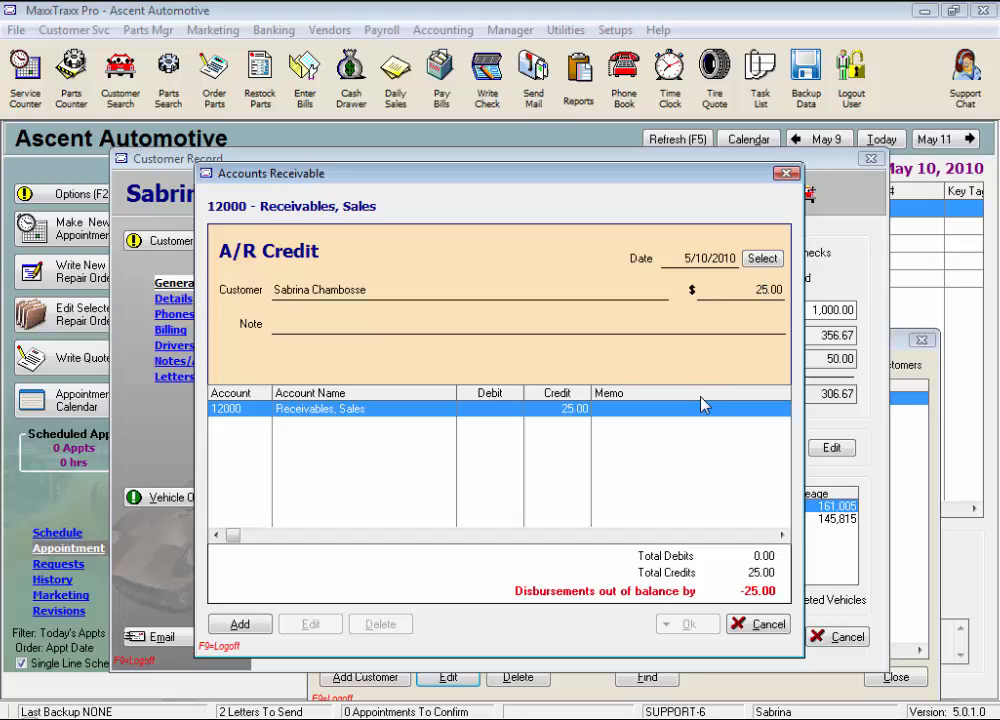
pyautogui.write('customer referral')
pyautogui.press('Tab')
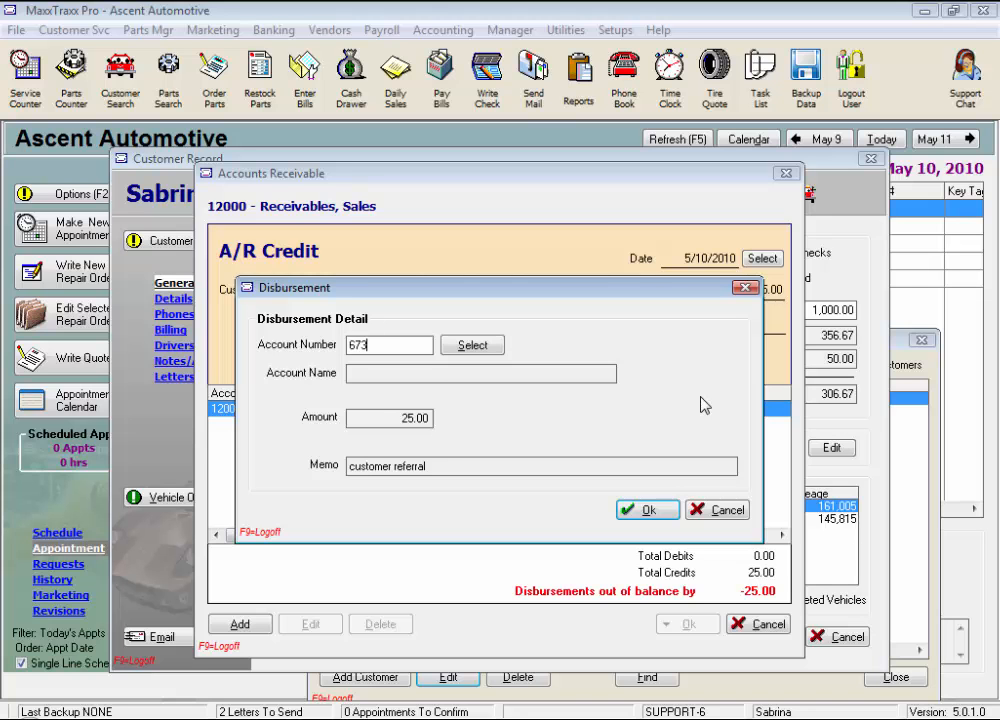
# Assign the credit's 25.00 disbursement to G/L account 67300, Promotions, Other, then save and close the credit.
pyautogui.press('Tab')
pyautogui.click(668, 515)
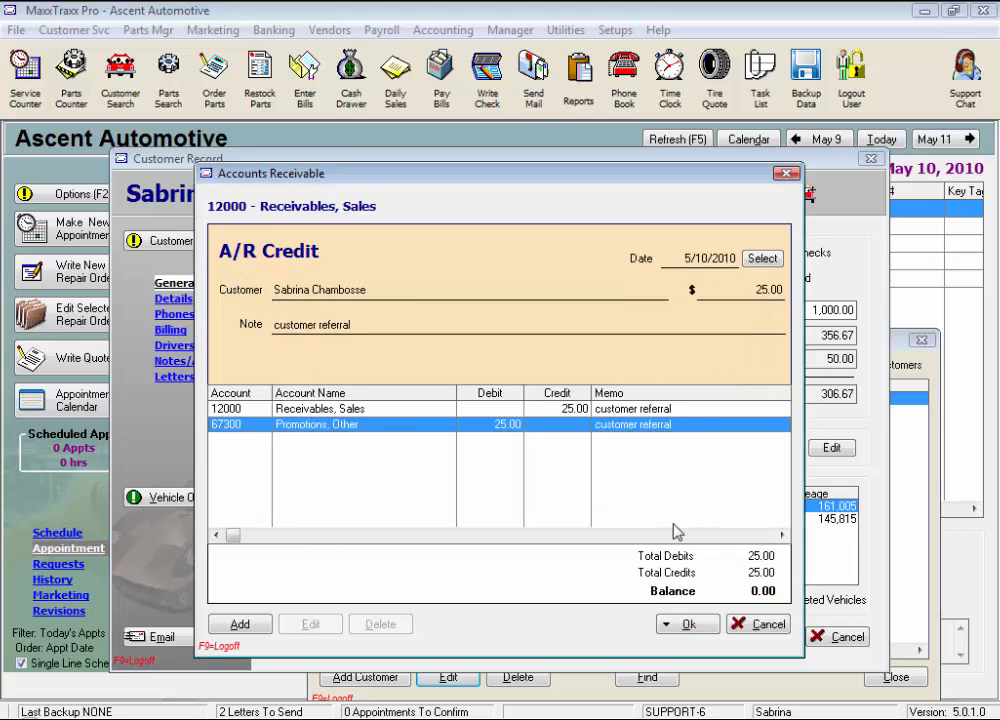
pyautogui.click(689, 623)
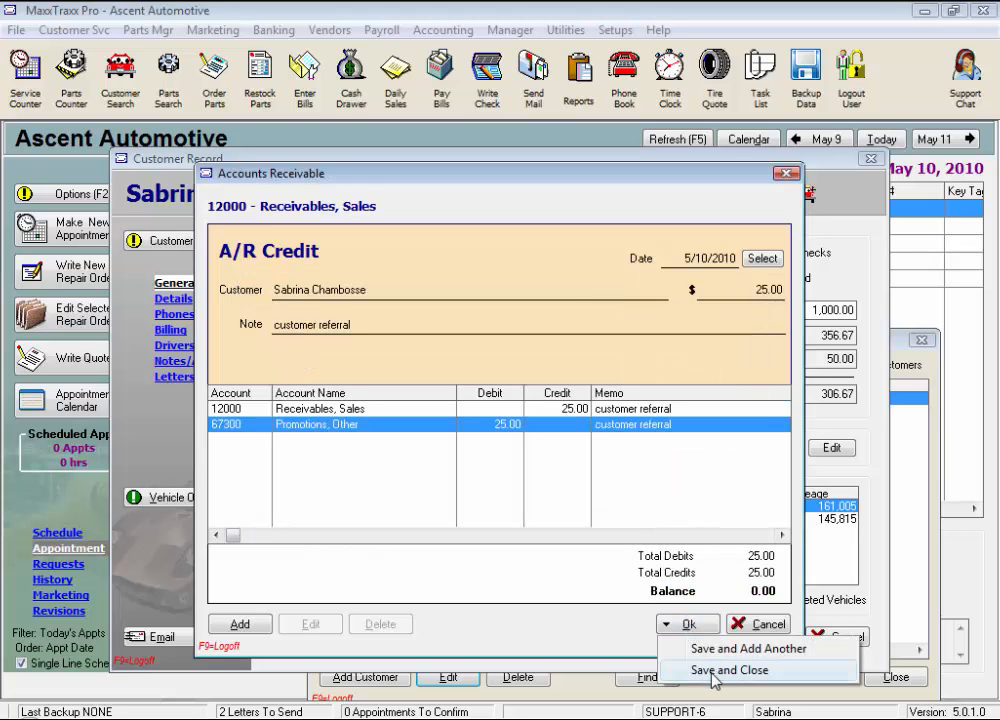
pyautogui.click(729, 670)
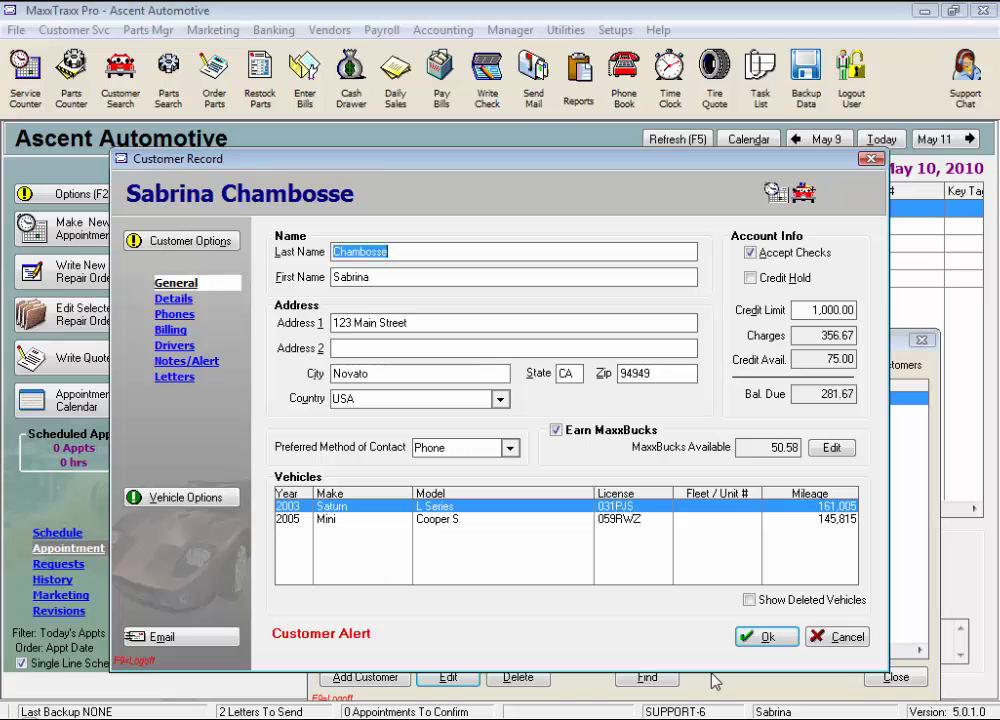
# Preview the customer's A/R statement as of 4/30/2010 with accounts receivable activity for the last 30 days, and close it unprinted.
pyautogui.click(205, 242)
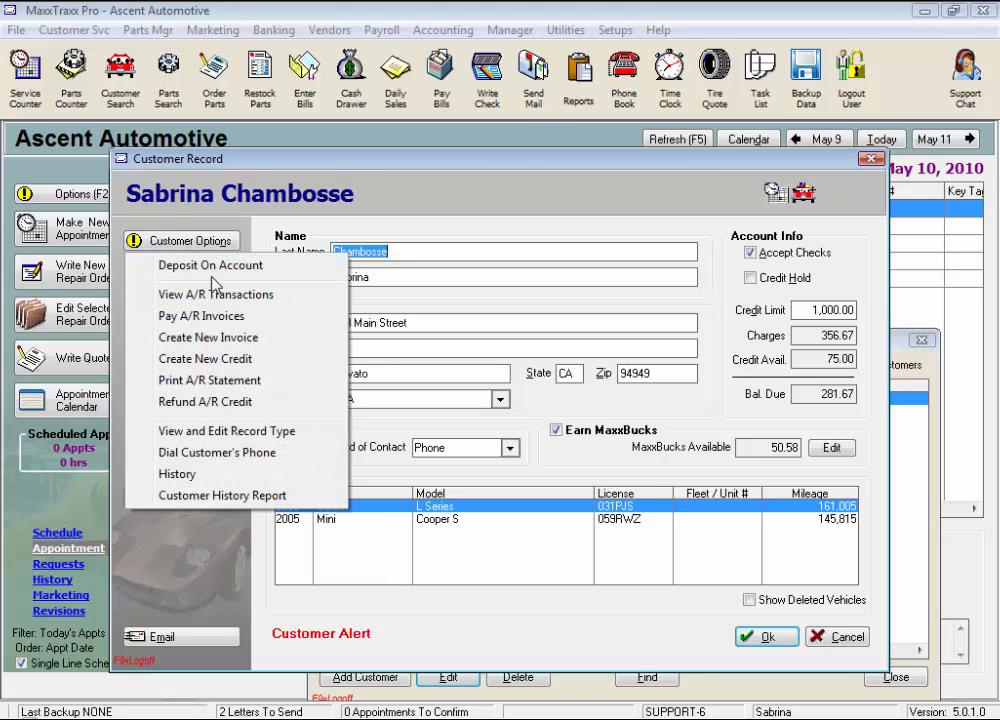
pyautogui.click(215, 380)
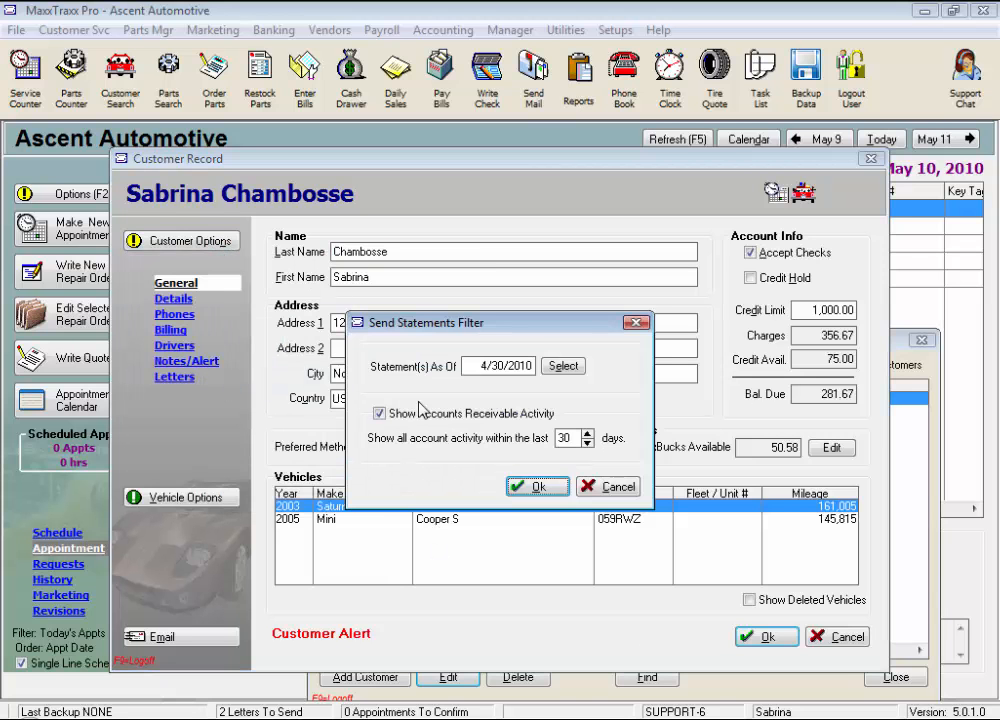
pyautogui.moveTo(476, 370); pyautogui.dragTo(573, 376)
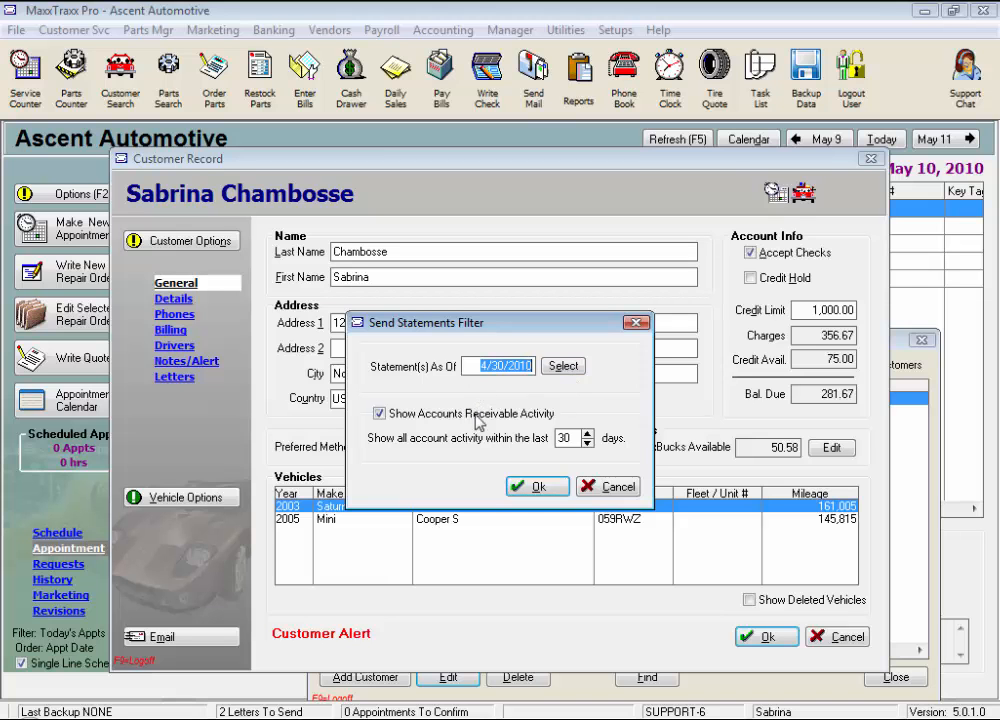
pyautogui.click(381, 417)
pyautogui.click(380, 414)
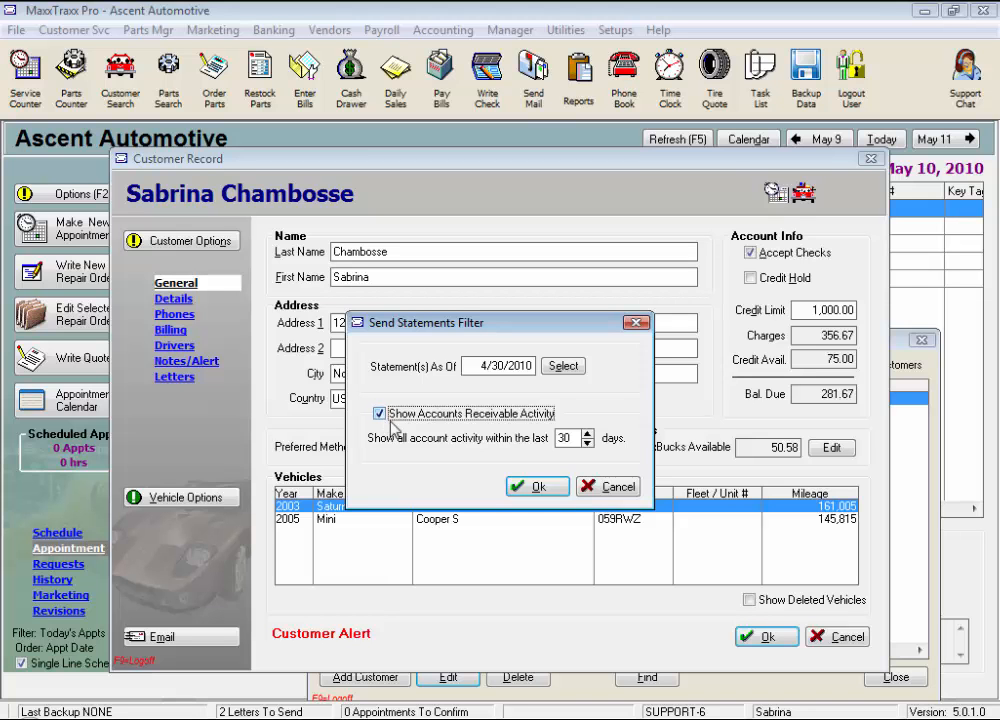
pyautogui.click(588, 434)
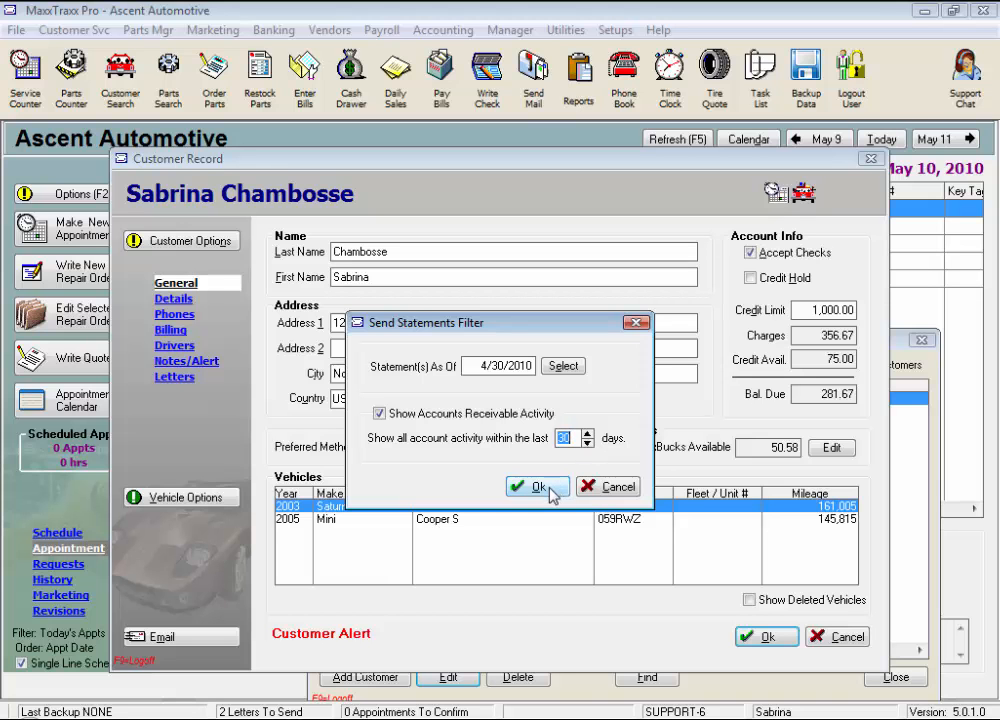
pyautogui.click(540, 487)
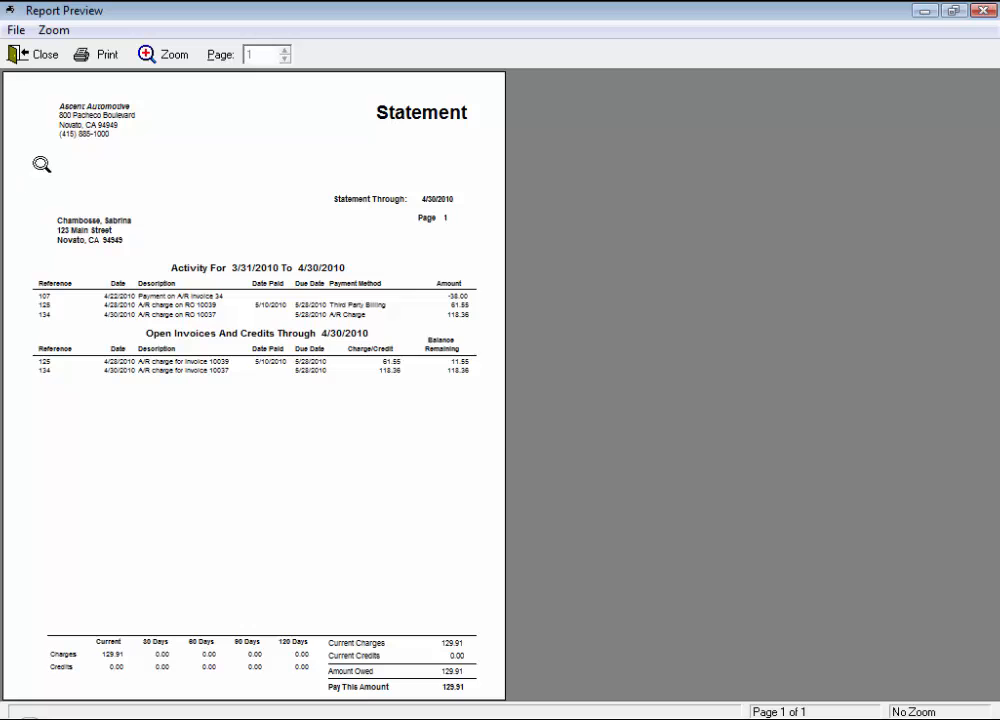
pyautogui.click(35, 135)
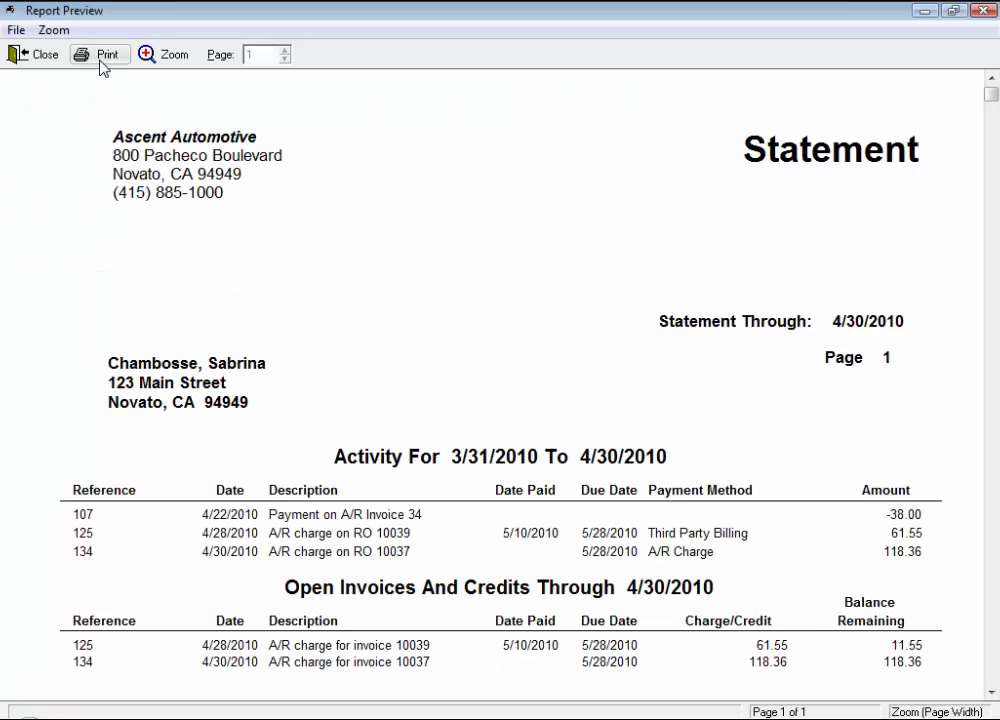
pyautogui.click(30, 55)
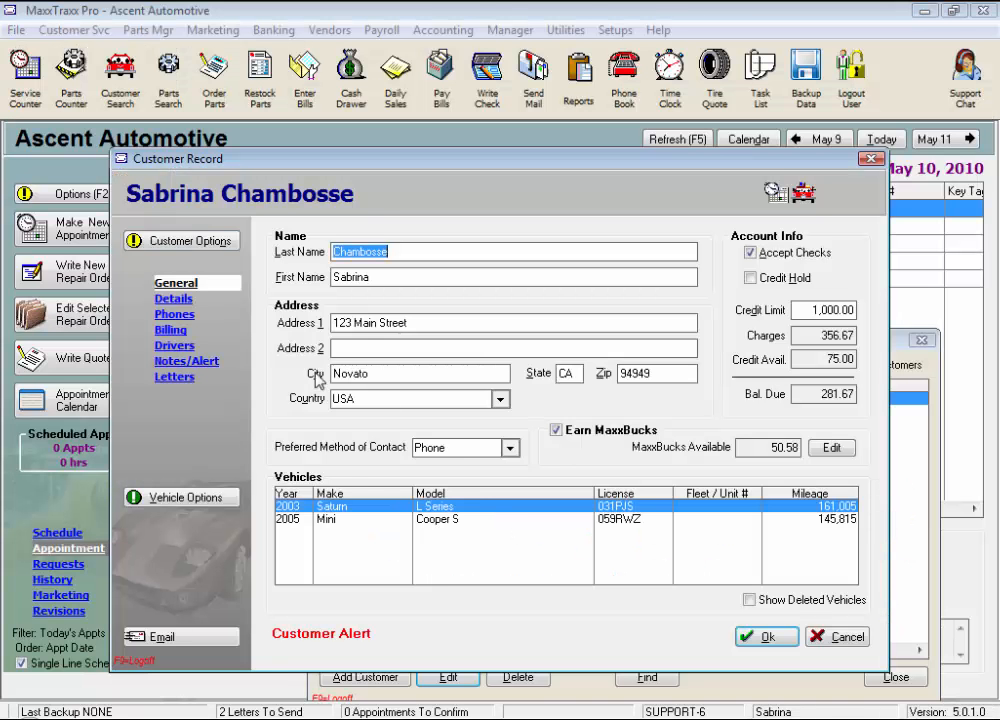
# Refund the customer's 25.00 "customer referral" A/R credit with Check as the refund method.
pyautogui.click(208, 241)
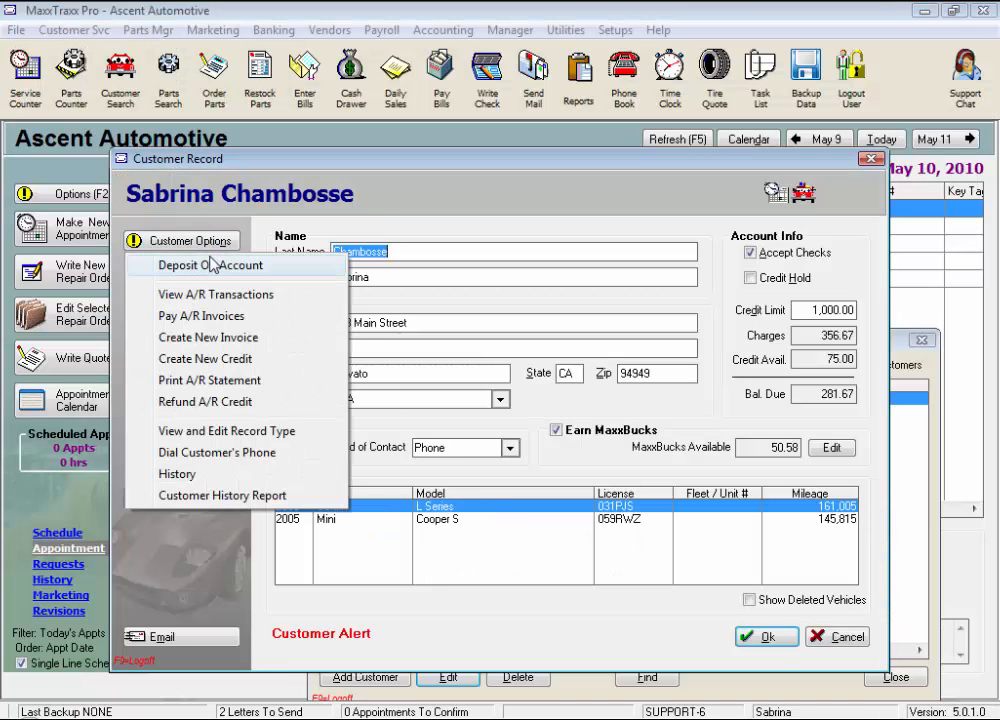
pyautogui.click(243, 402)
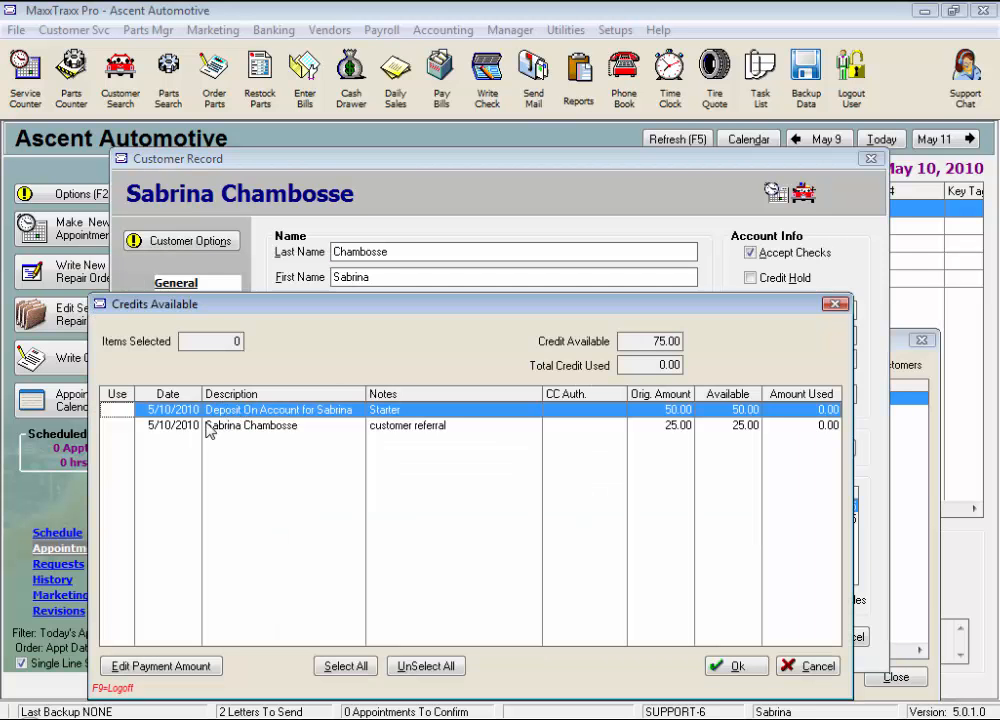
pyautogui.click(113, 425)
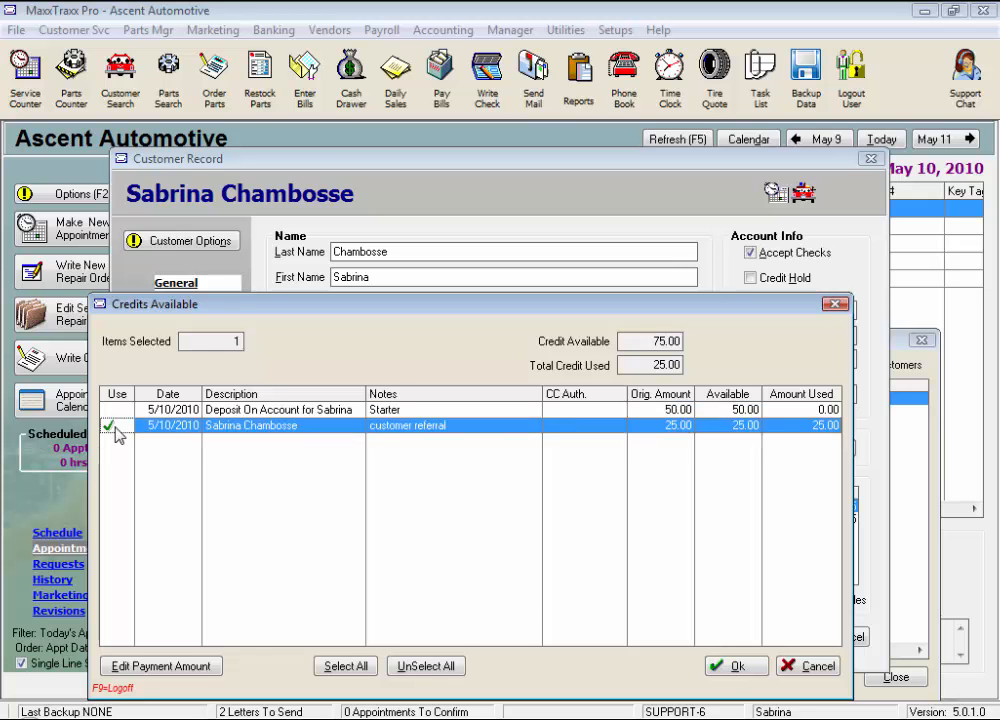
pyautogui.click(737, 664)
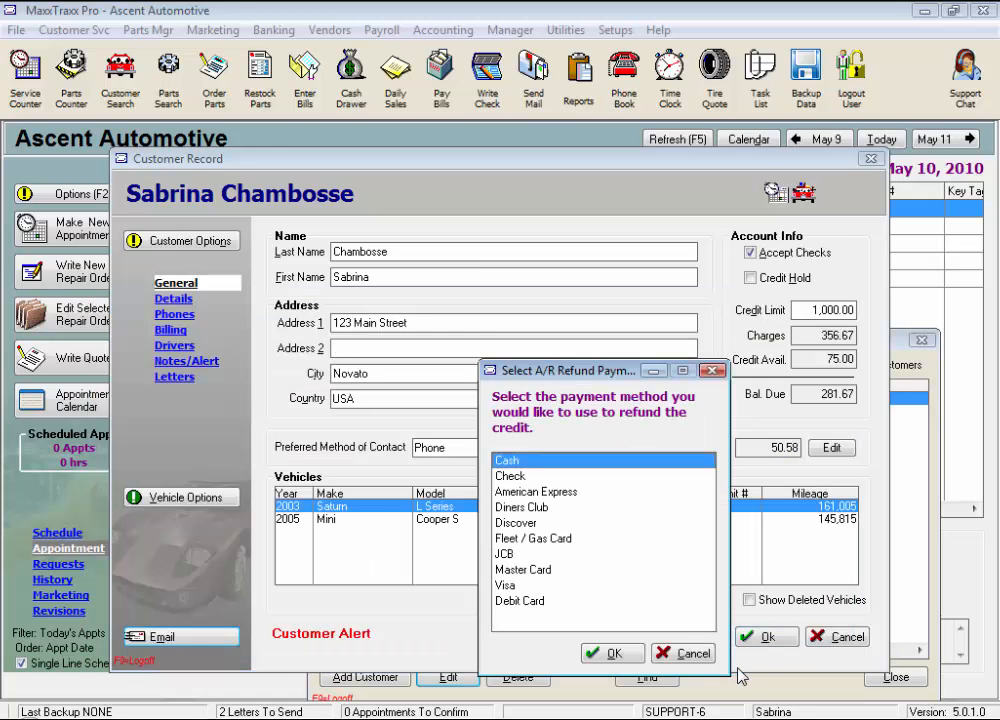
pyautogui.click(534, 477)
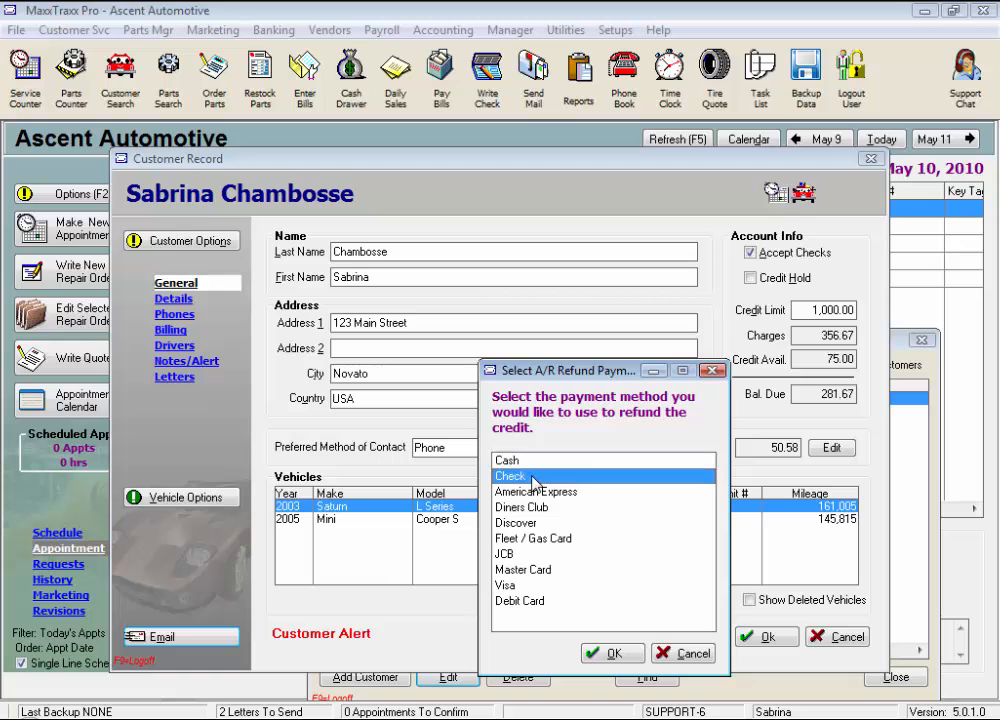
pyautogui.click(612, 654)
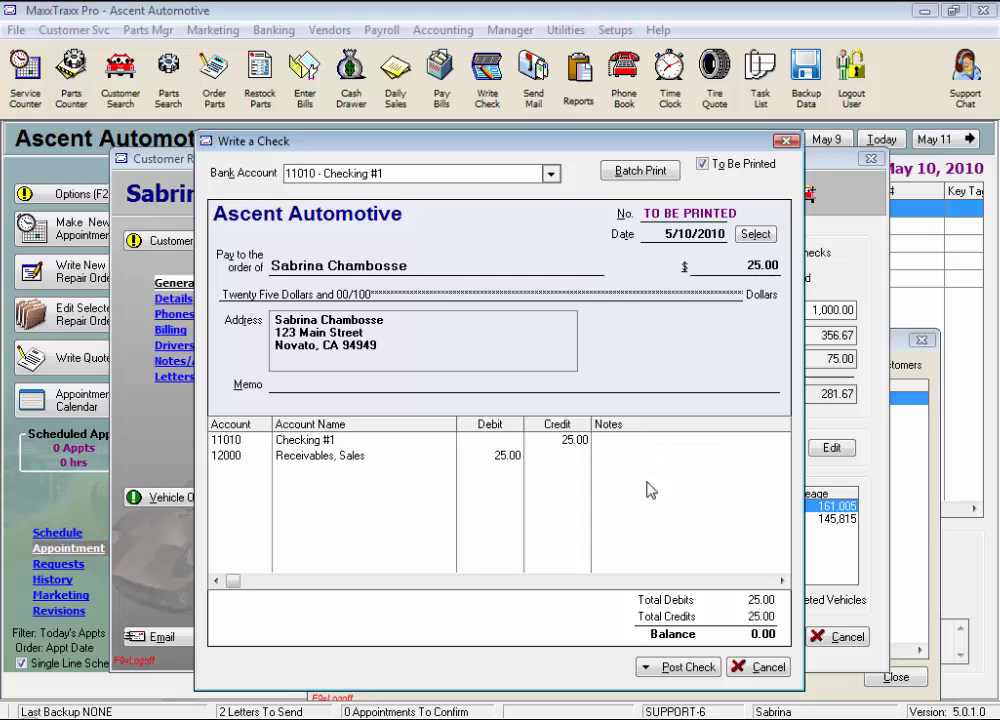
# Post and close the 25.00 refund check, accepting the starting check number and choosing not to print a copy.
pyautogui.click(676, 667)
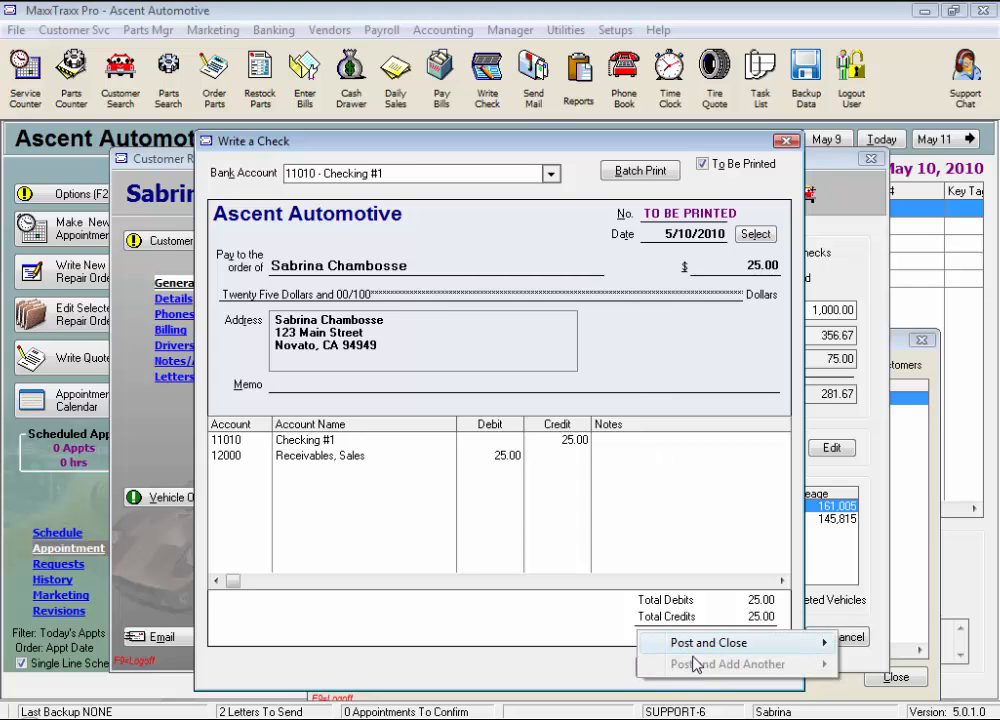
pyautogui.moveTo(714, 650)
pyautogui.click(893, 646)
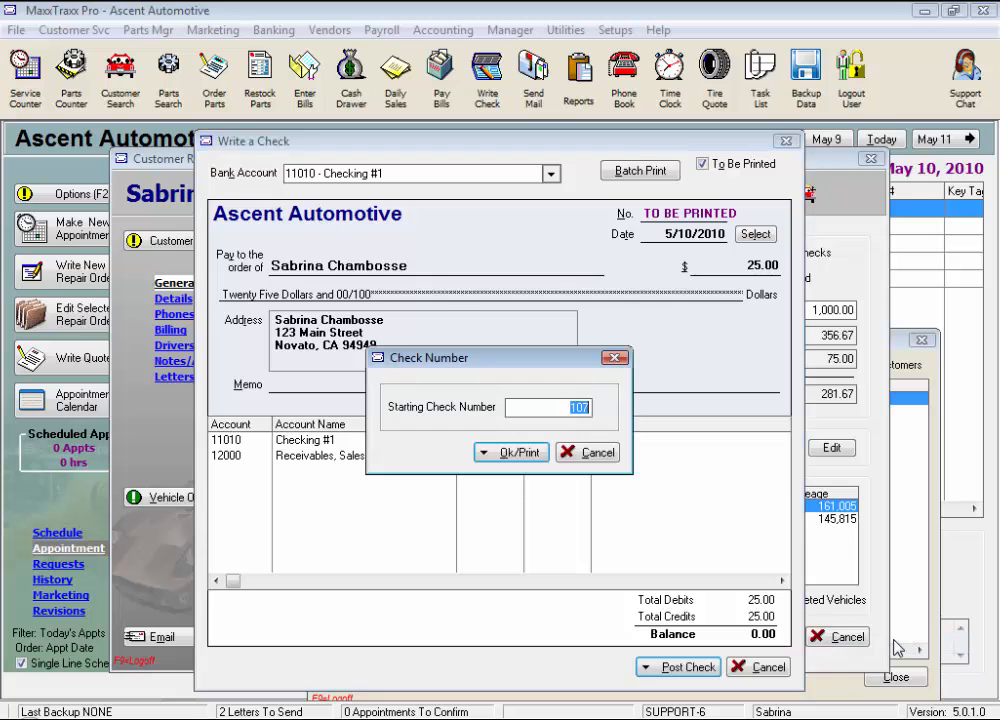
pyautogui.click(505, 452)
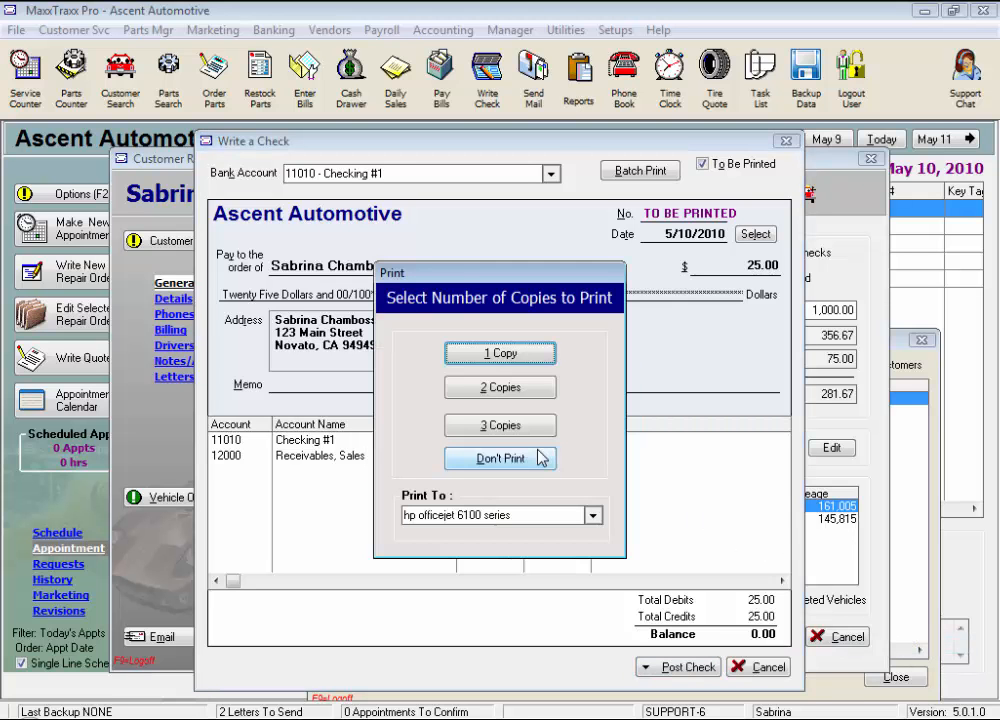
pyautogui.click(539, 457)
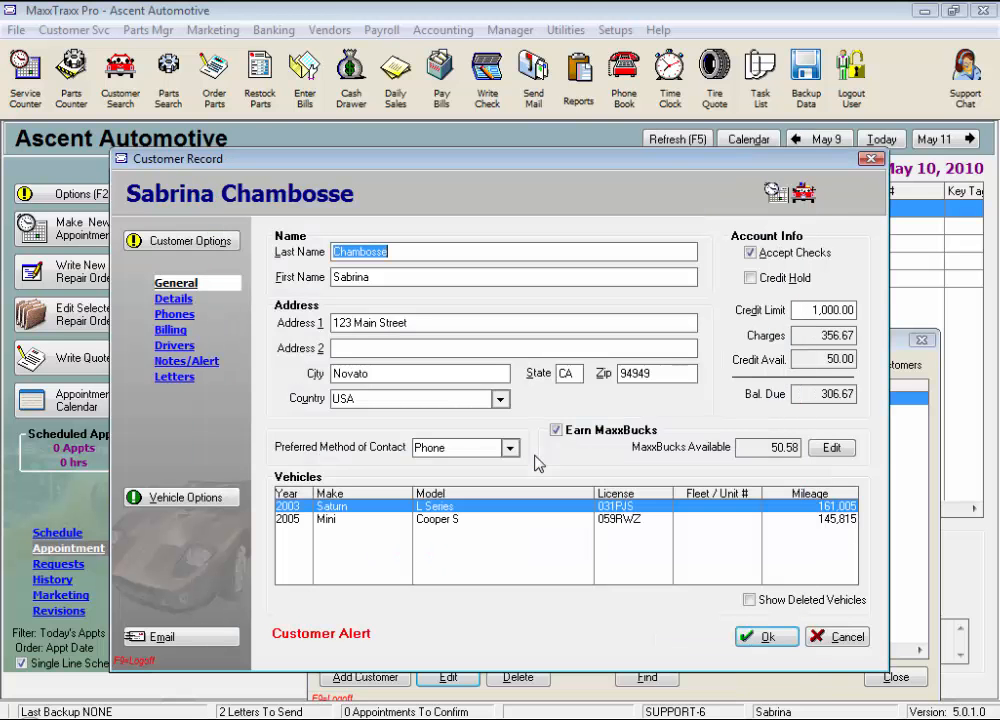
# Check which record types (customer, vendor, employee) the customer has, and close the overview.
pyautogui.click(182, 241)
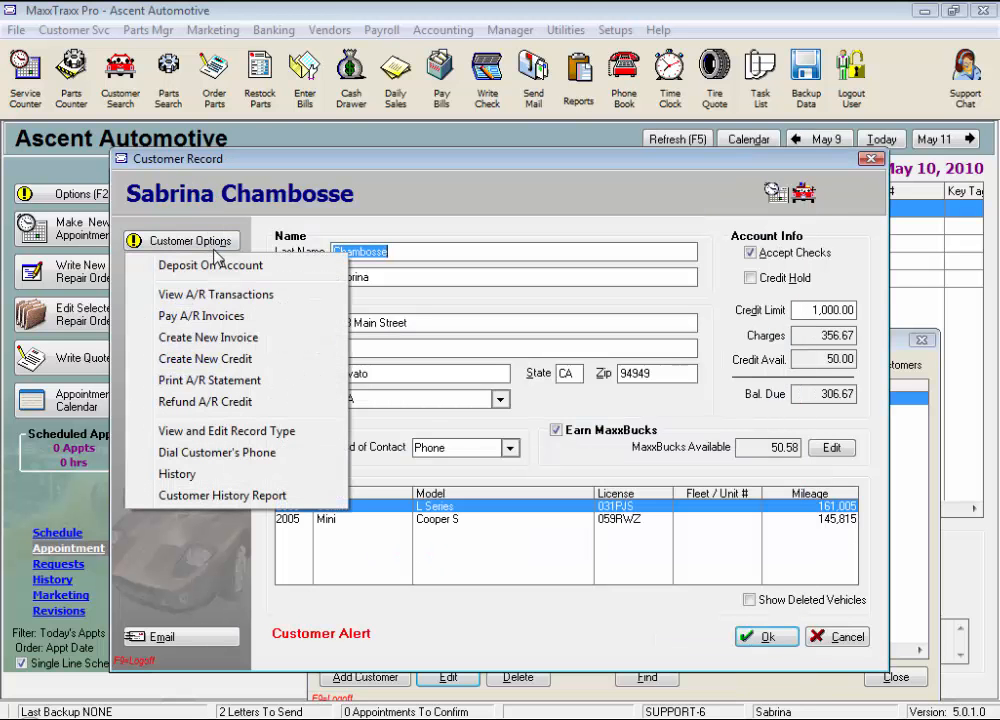
pyautogui.click(241, 440)
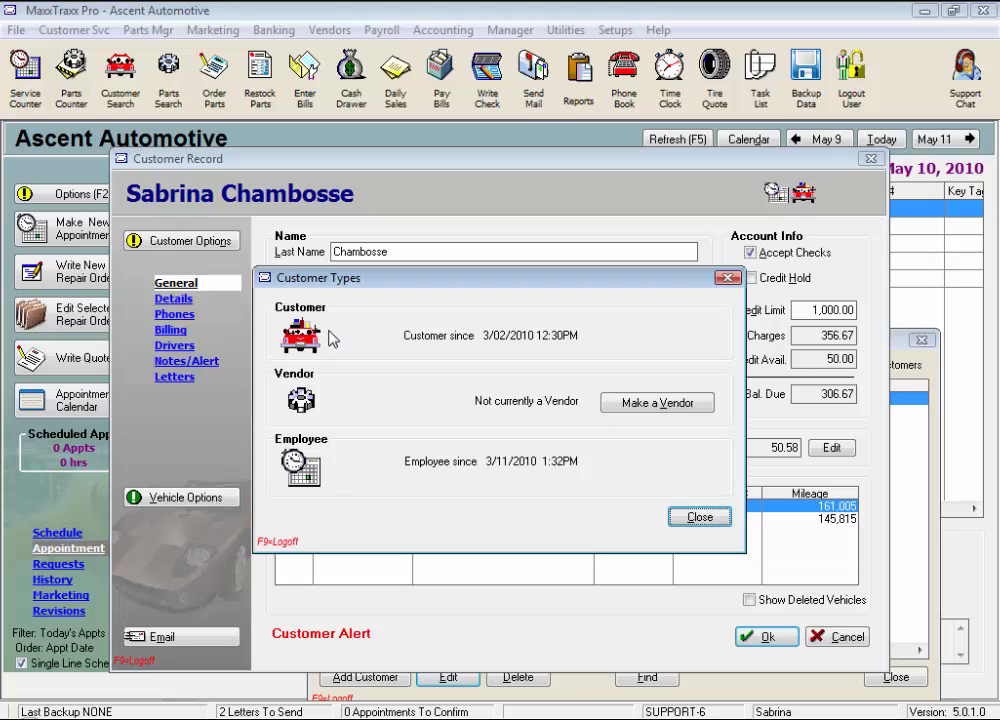
pyautogui.click(690, 517)
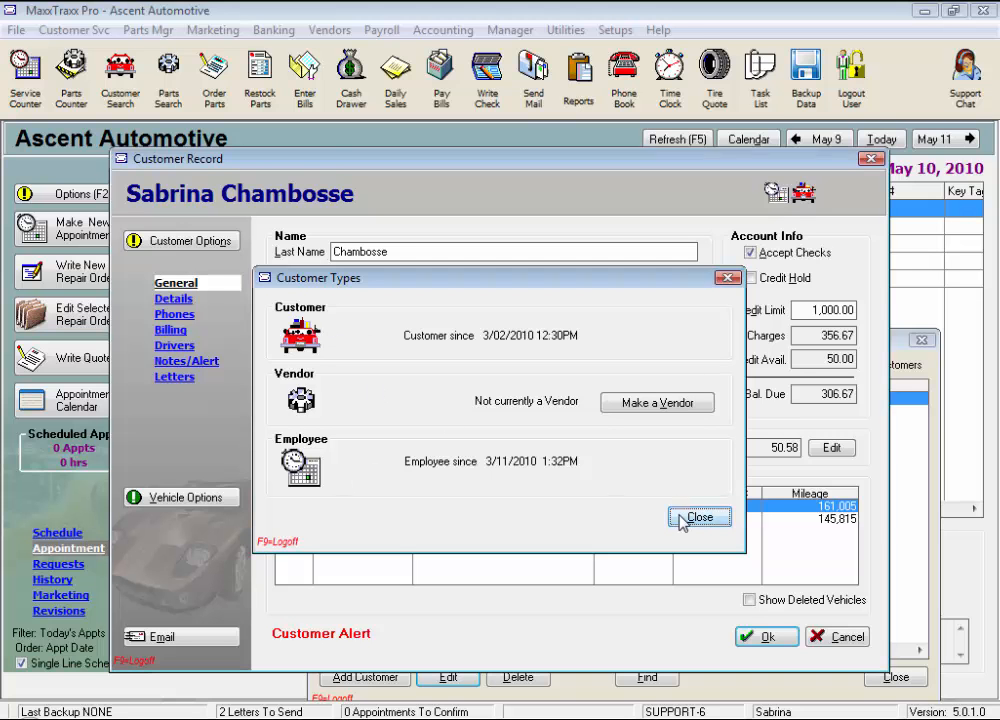
# Review the customer's part invoice history along with the labor history and part history, and close it.
pyautogui.click(234, 246)
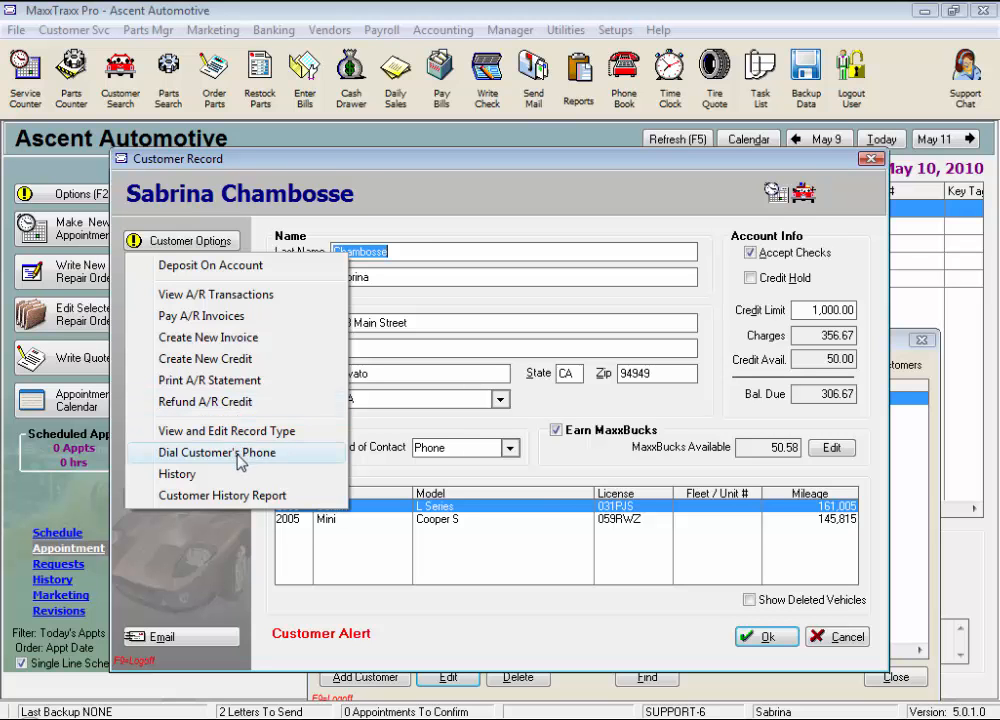
pyautogui.click(220, 484)
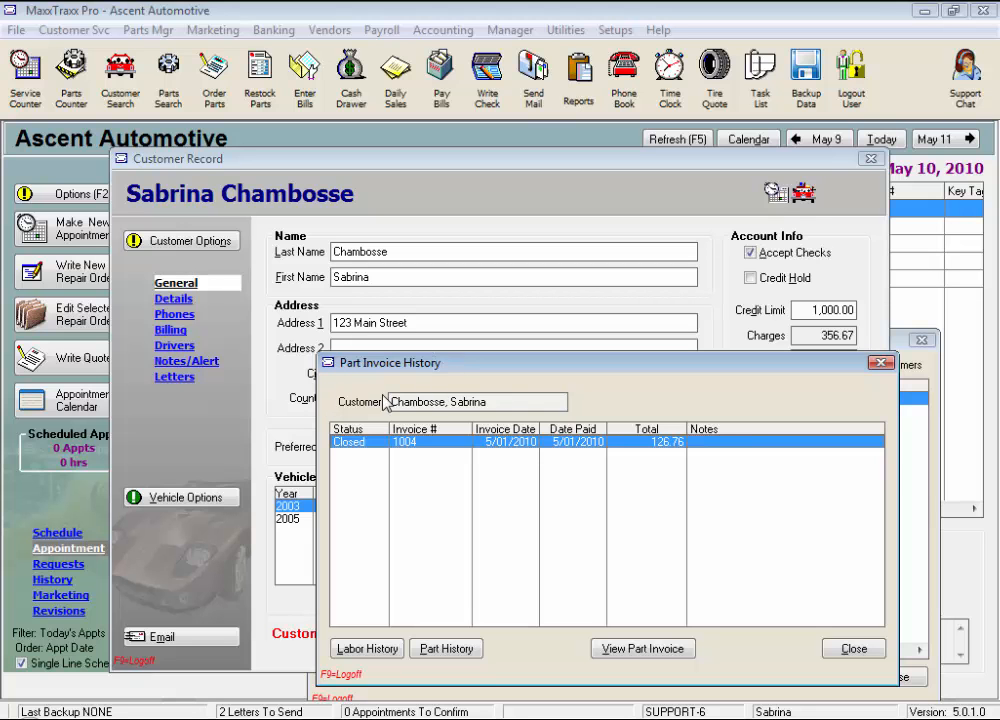
pyautogui.click(373, 649)
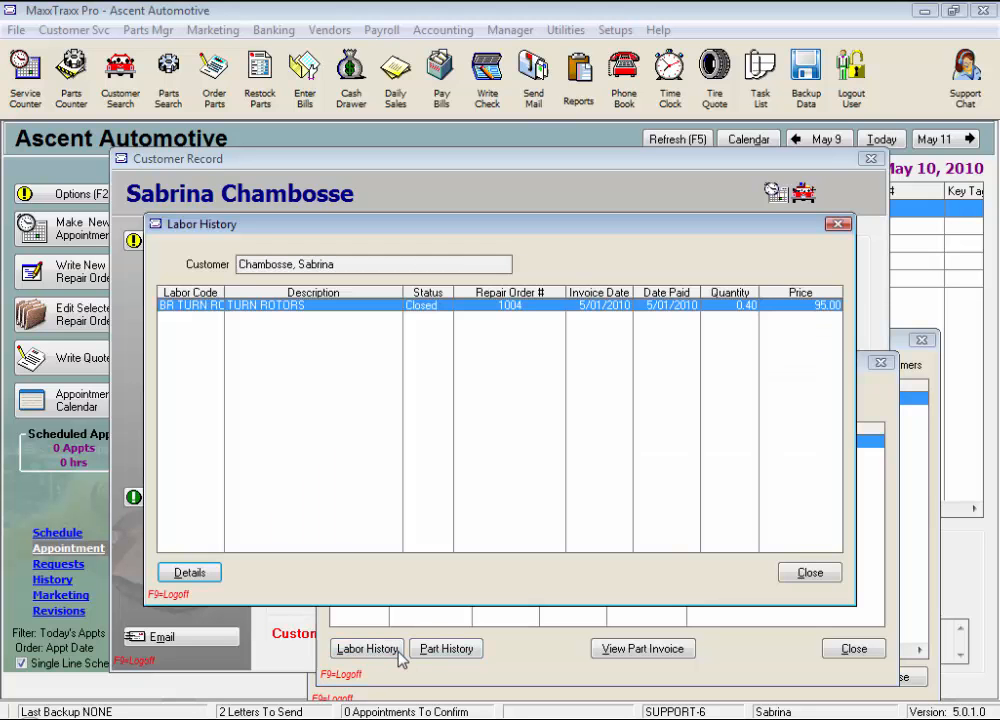
pyautogui.click(800, 568)
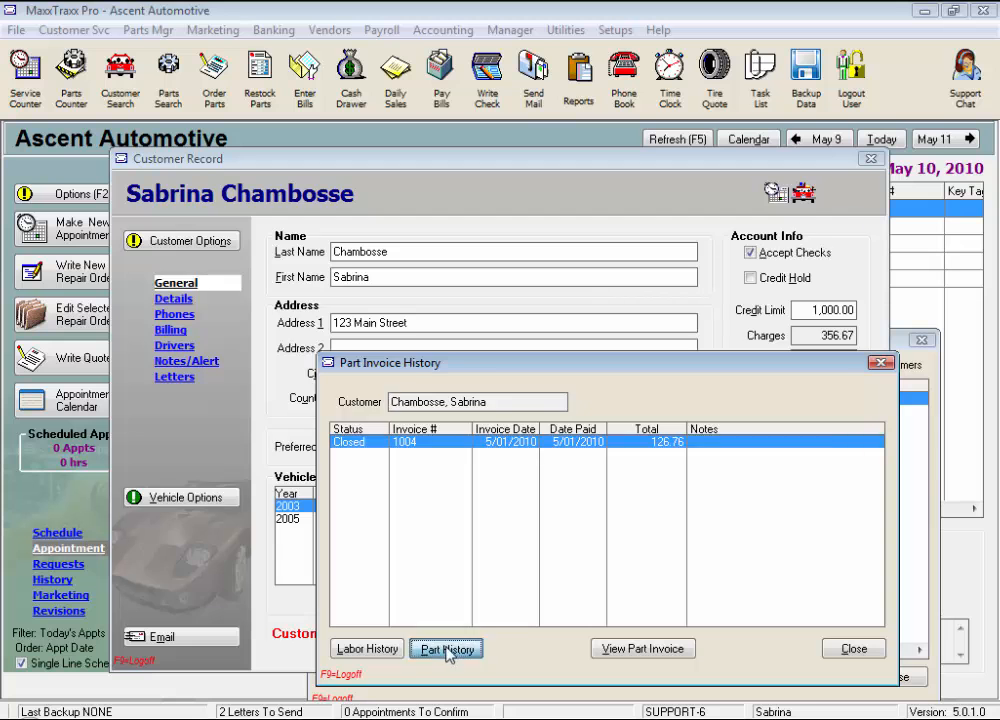
pyautogui.click(449, 650)
pyautogui.click(805, 572)
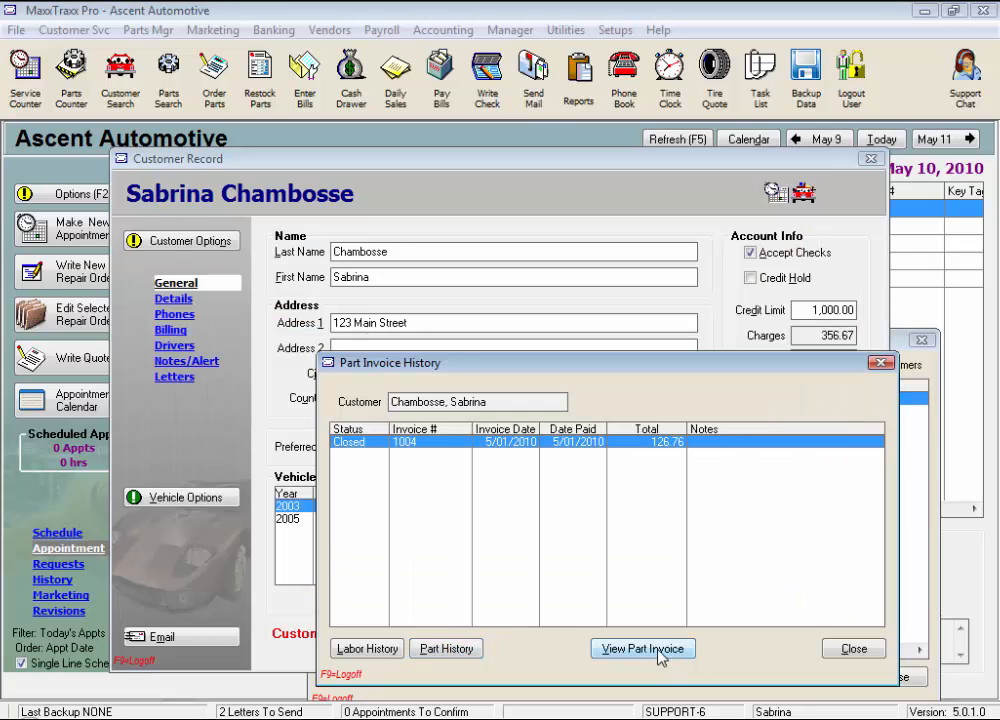
pyautogui.click(853, 649)
# Preview the Customer History Report for the last 36 months, and leave the report, the customer record without saving, and the customer list.
pyautogui.click(212, 242)
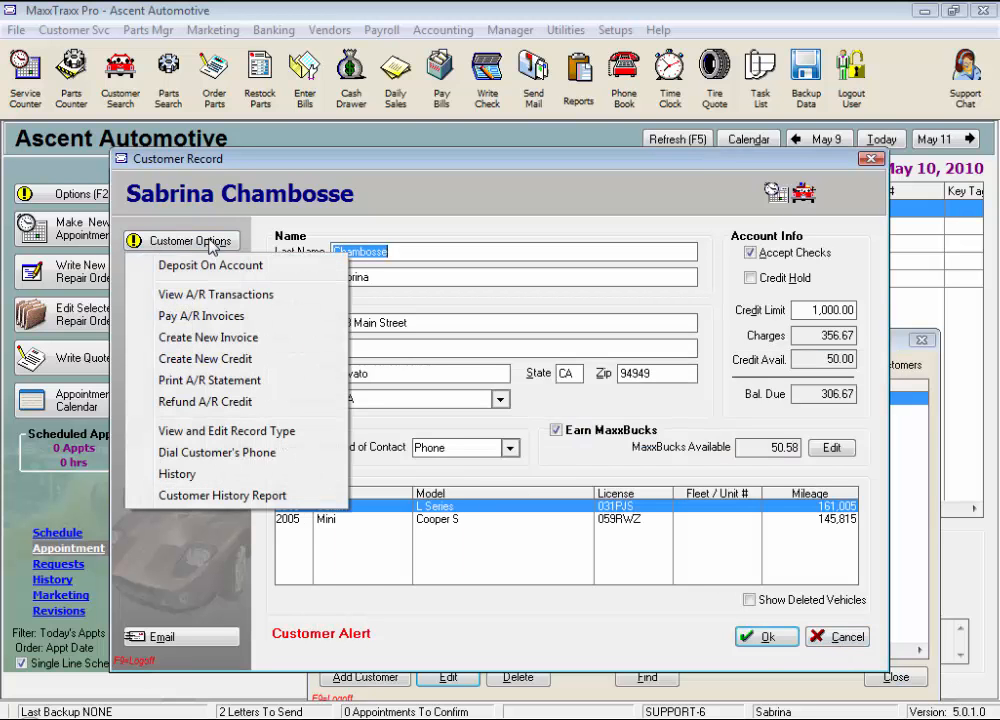
pyautogui.click(240, 496)
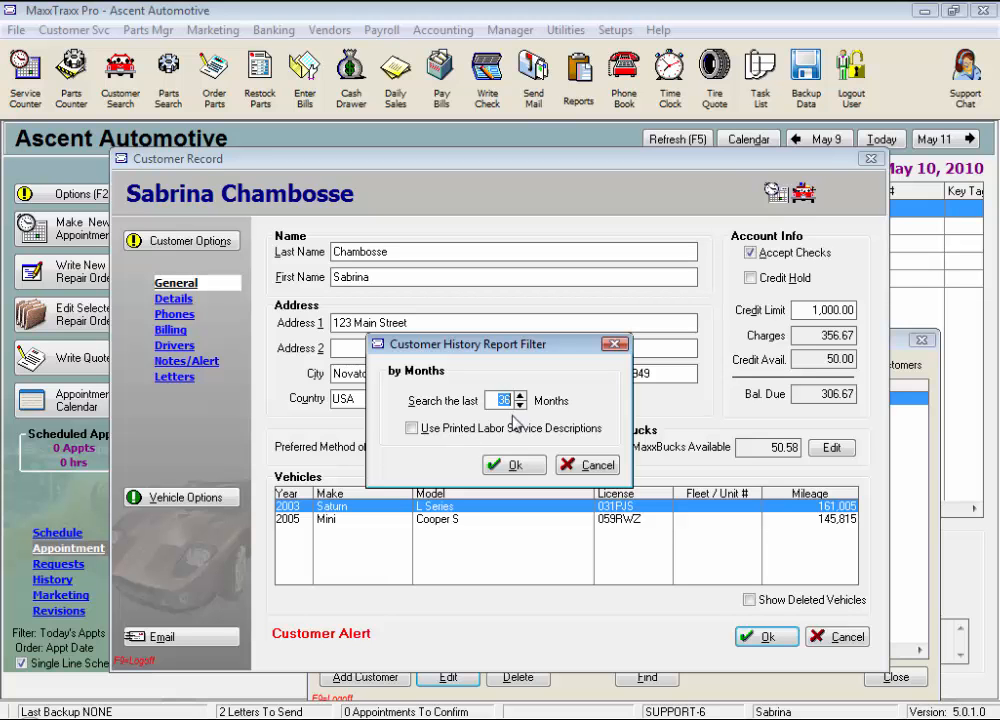
pyautogui.click(517, 465)
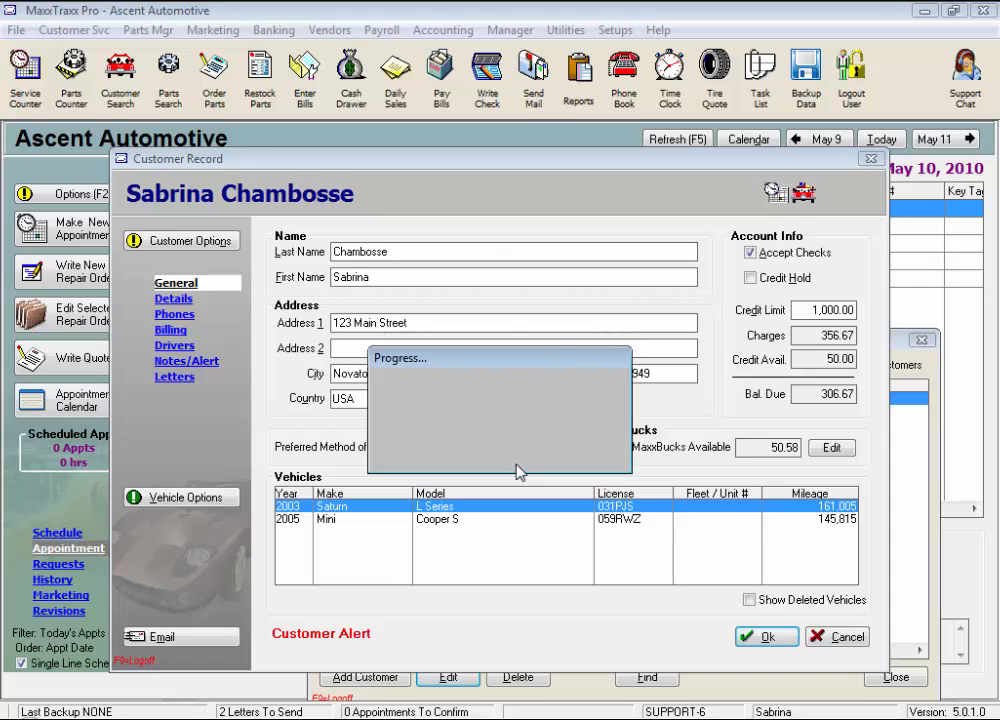
pyautogui.click(302, 450)
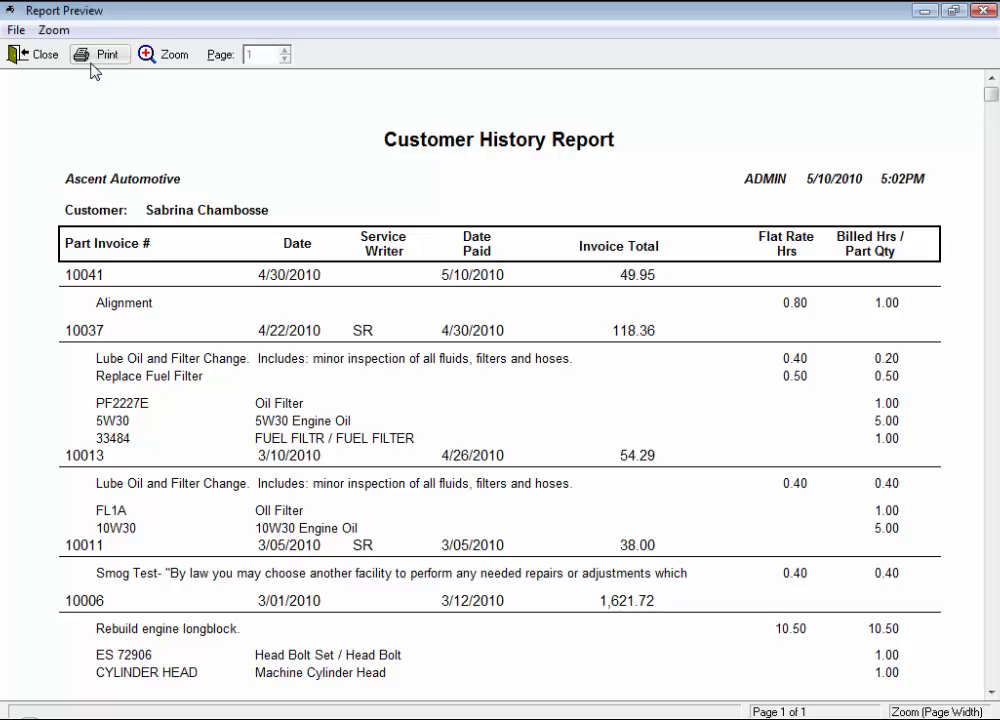
pyautogui.click(36, 56)
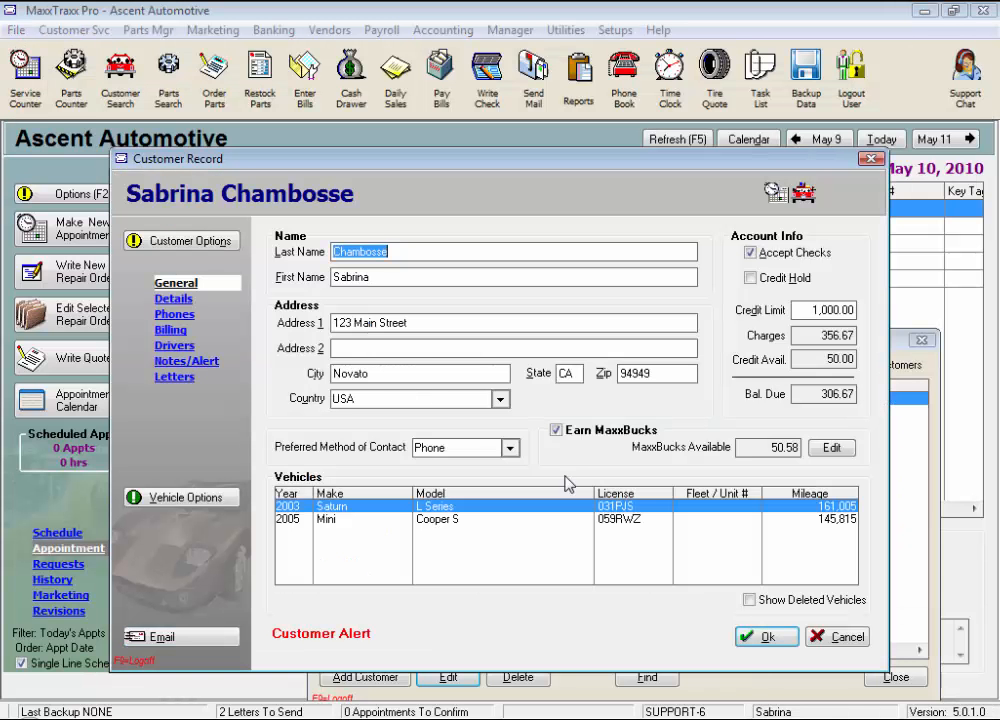
pyautogui.click(834, 638)
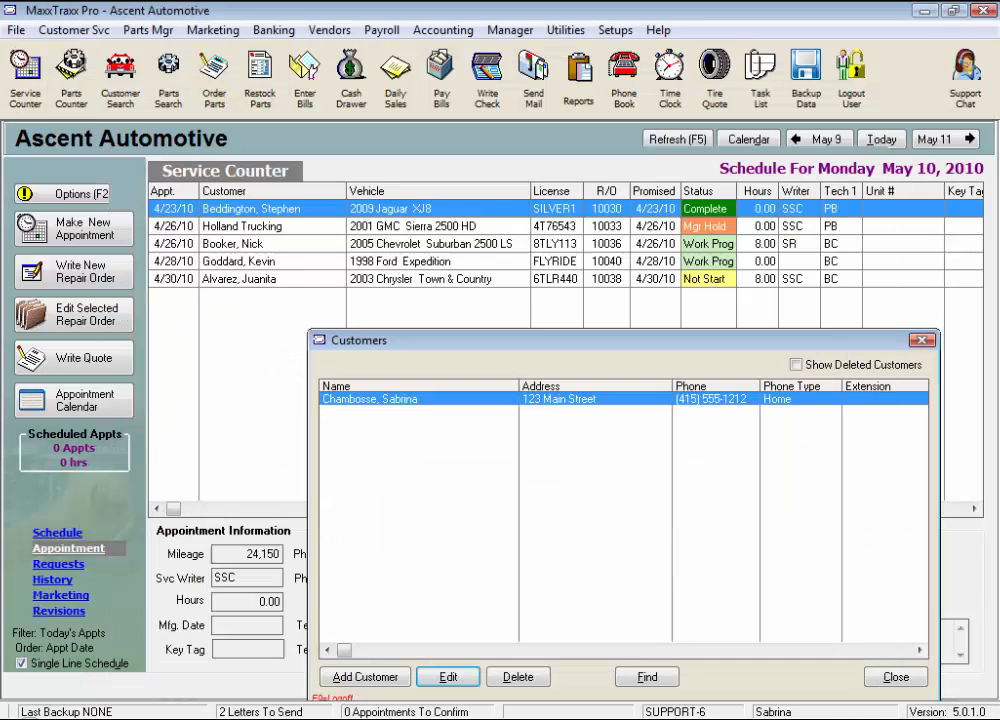
pyautogui.click(894, 677)
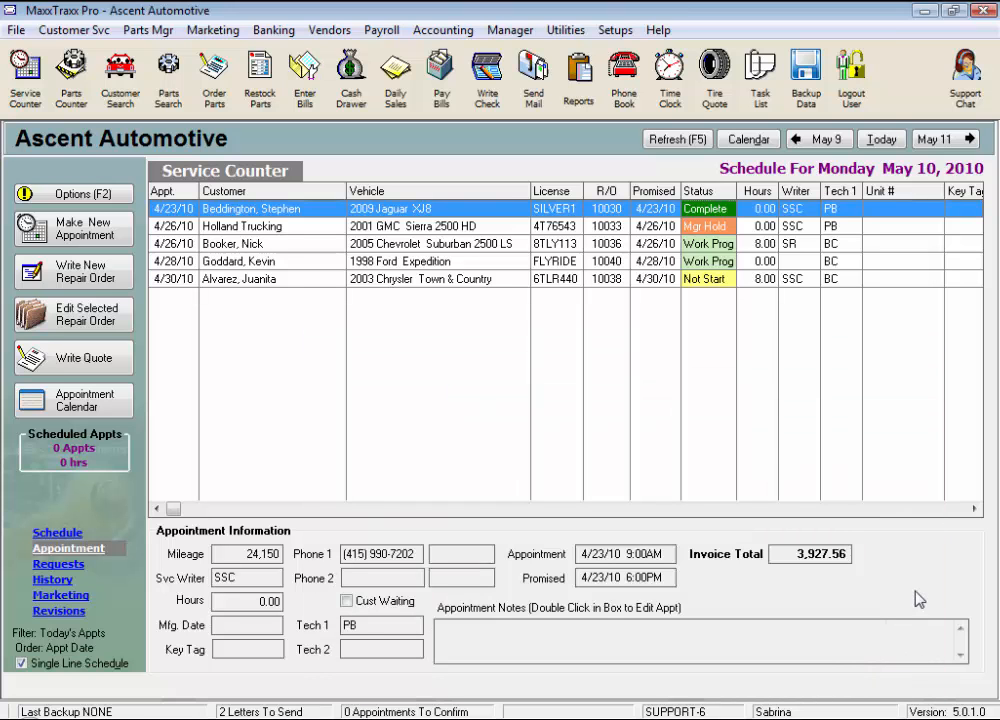